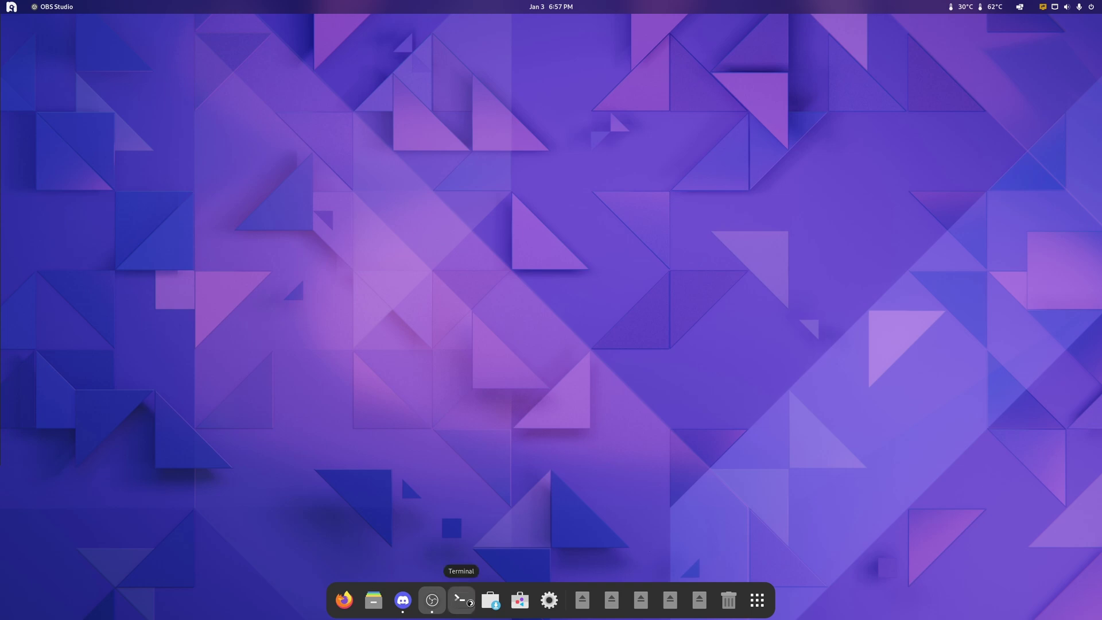
- Open a terminal showing neofetch for Nobara 36 and zoom the text in three times
left_click(460, 599)
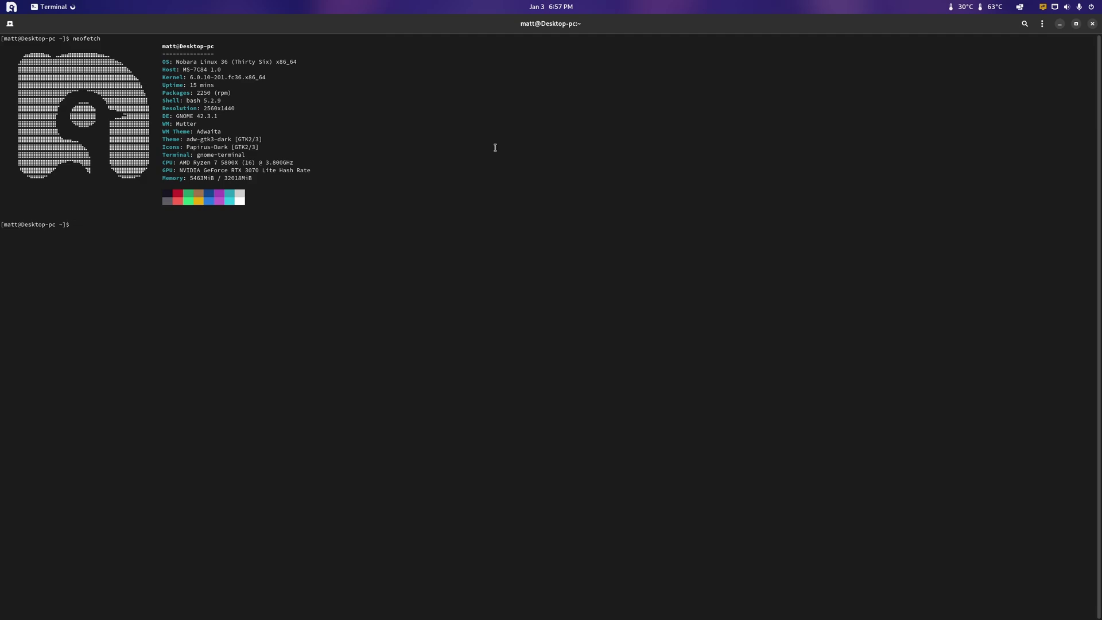
left_click(1048, 28)
left_click(1070, 52)
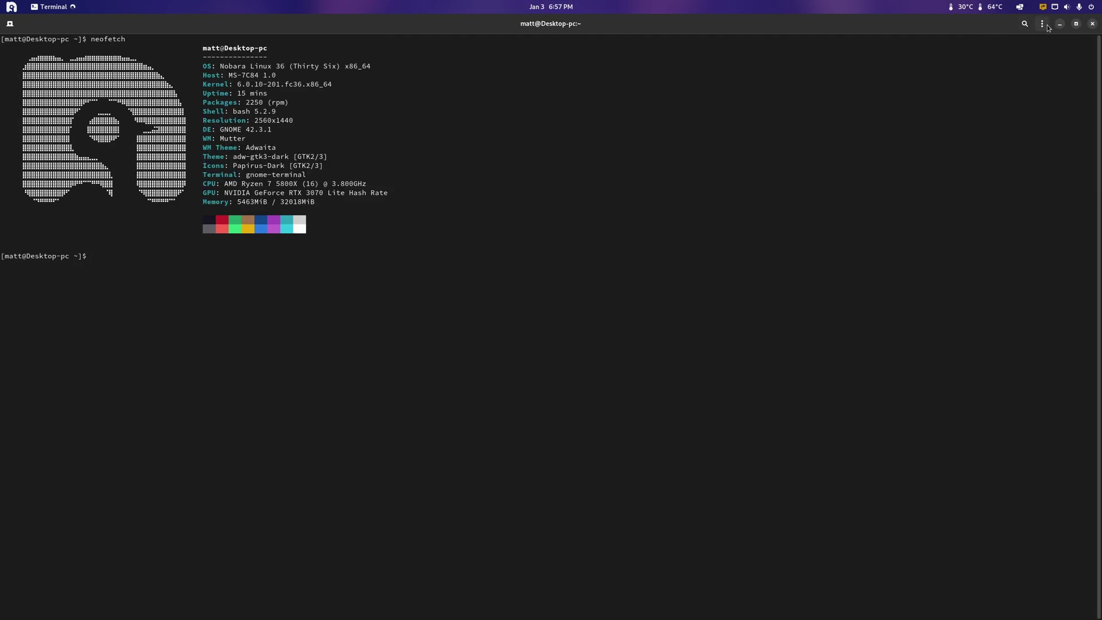
left_click(1047, 28)
left_click(1070, 50)
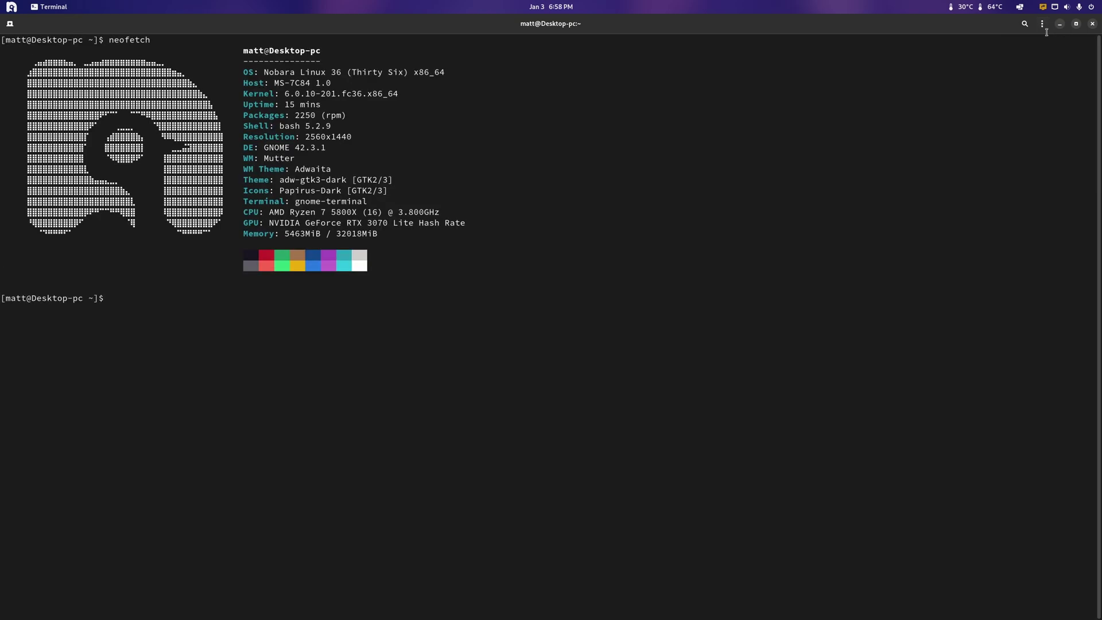
left_click(1045, 28)
left_click(1070, 52)
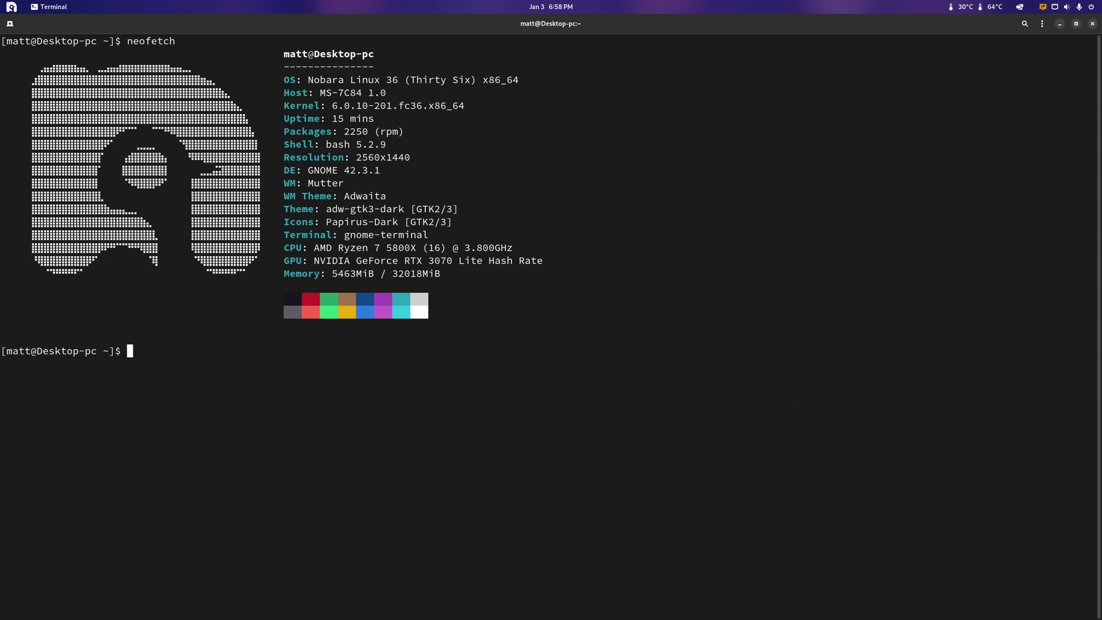
- Paste the dnf commands removing nvidia*, cuda*, nsight* and resetting the nvidia-driver module
key("alt+Tab")
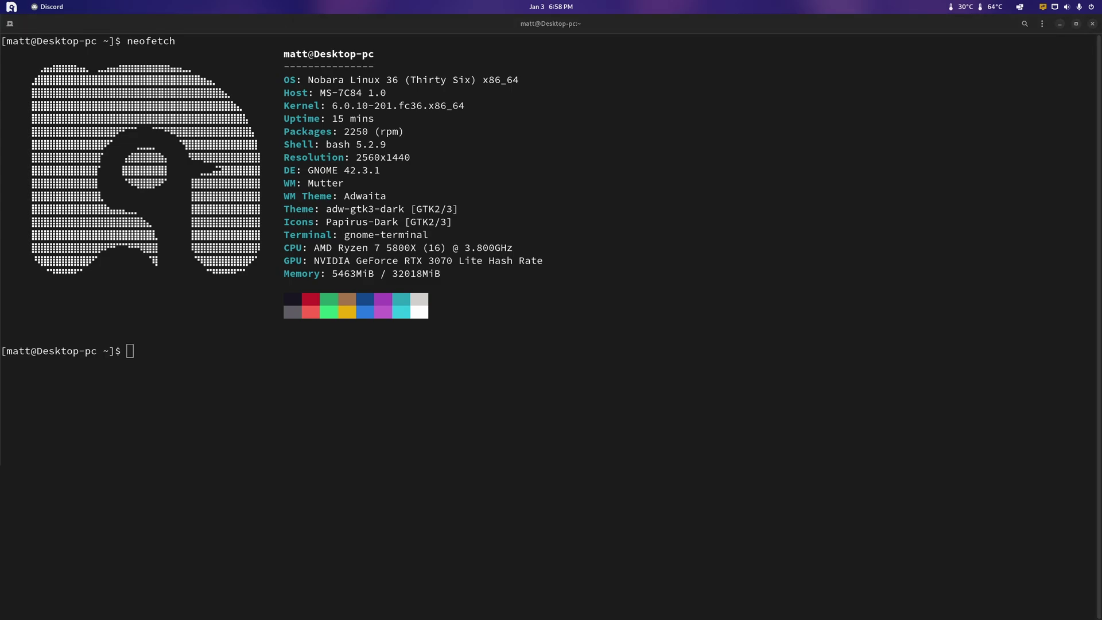
right_click(115, 232)
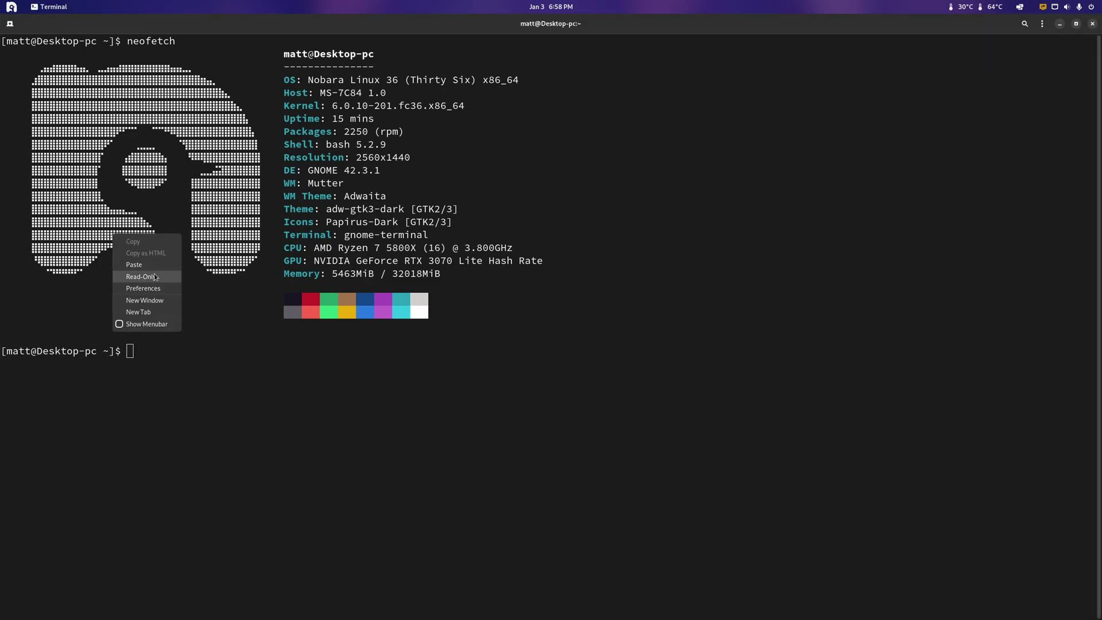
left_click(138, 263)
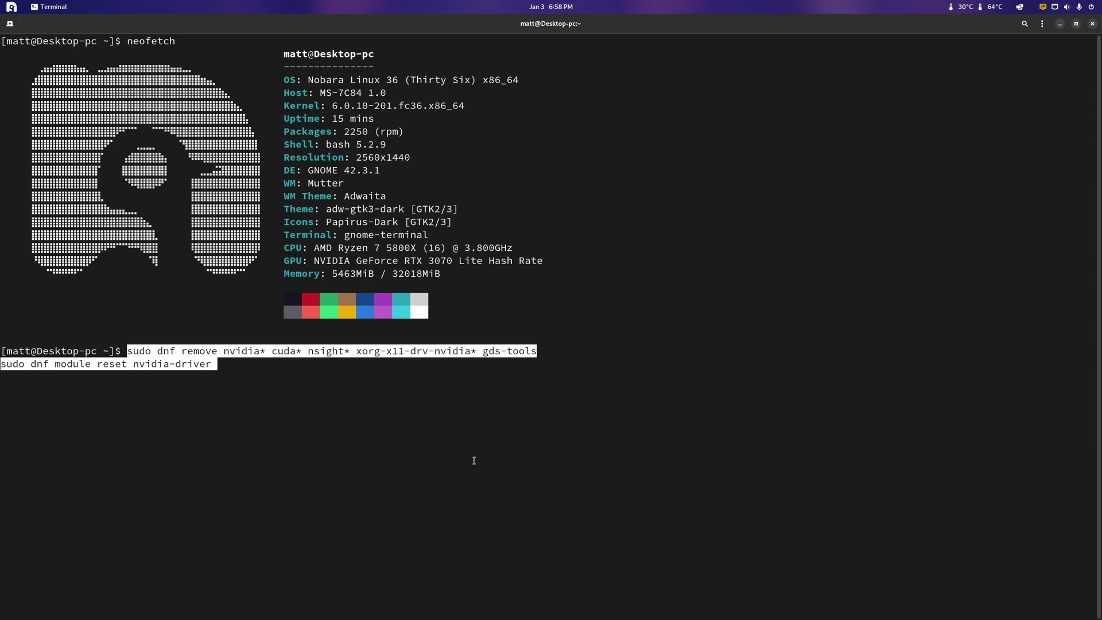
- Enlarge the terminal text three more zoom steps
left_click(1041, 23)
left_click(1070, 51)
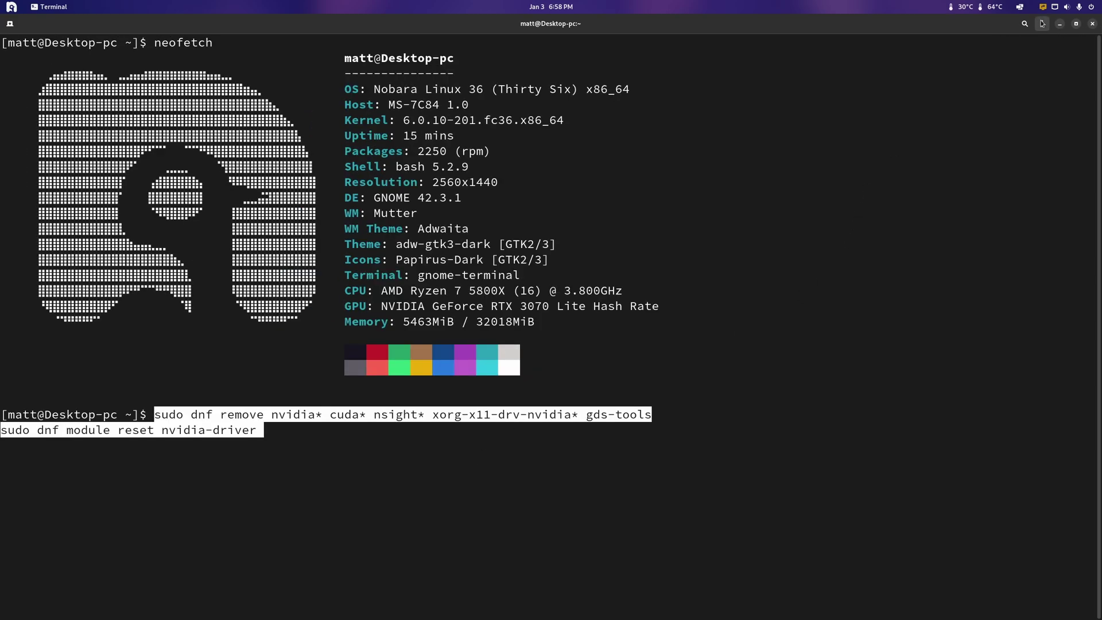
left_click(1042, 23)
left_click(1069, 51)
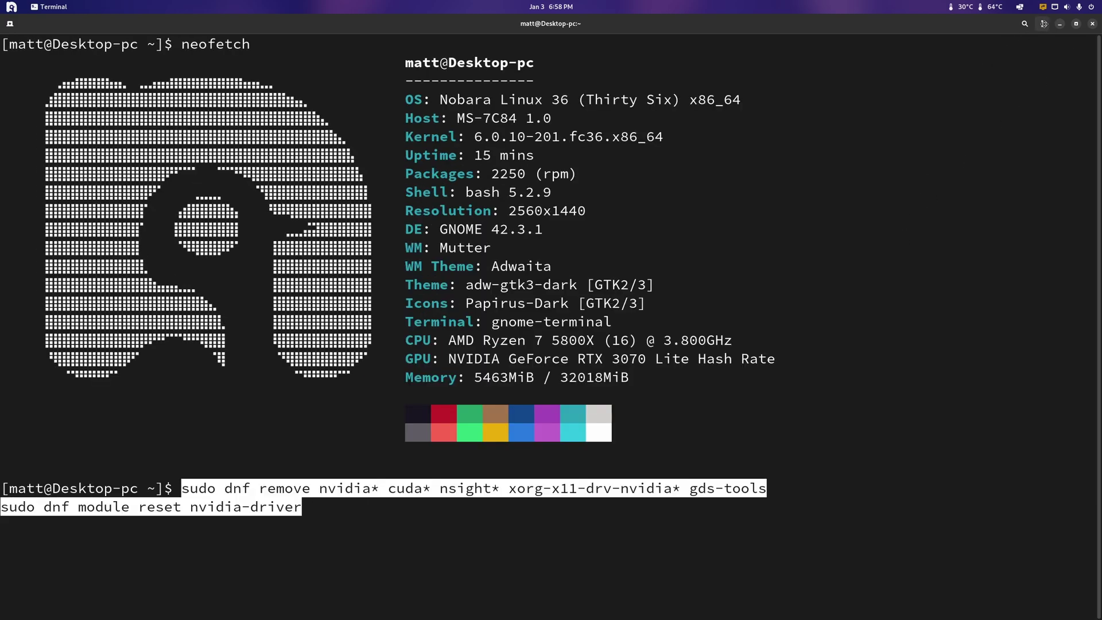
left_click(1041, 23)
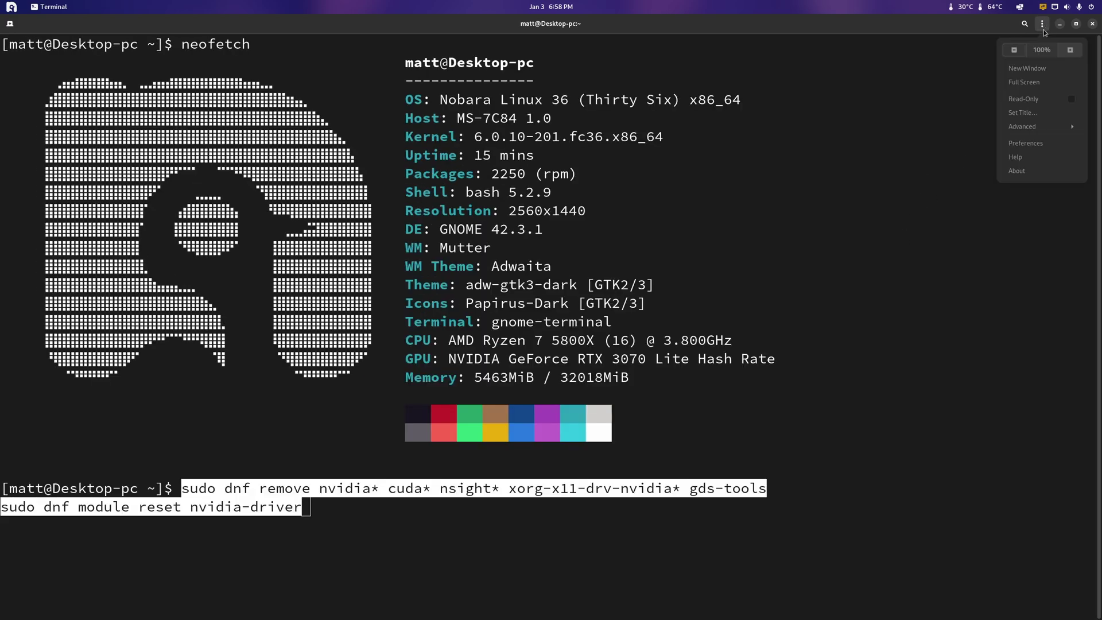
left_click(1070, 51)
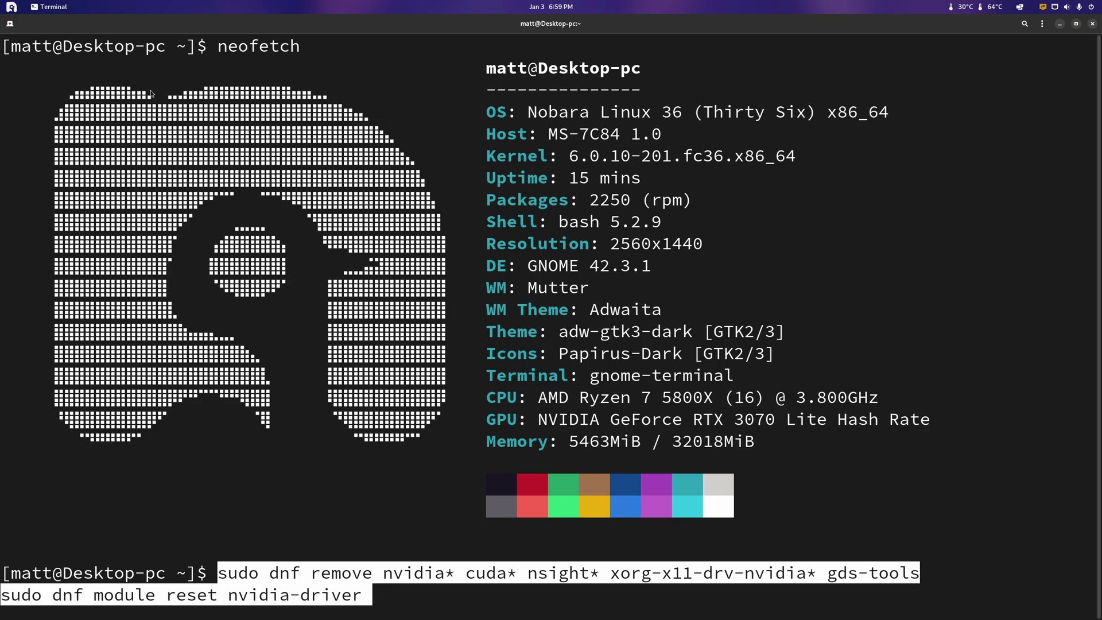
- Show the application grid and scroll to its second page with Steam, Timeshift and OpenRGB
left_click(13, 7)
left_click(14, 6)
mouse_move(2, 2)
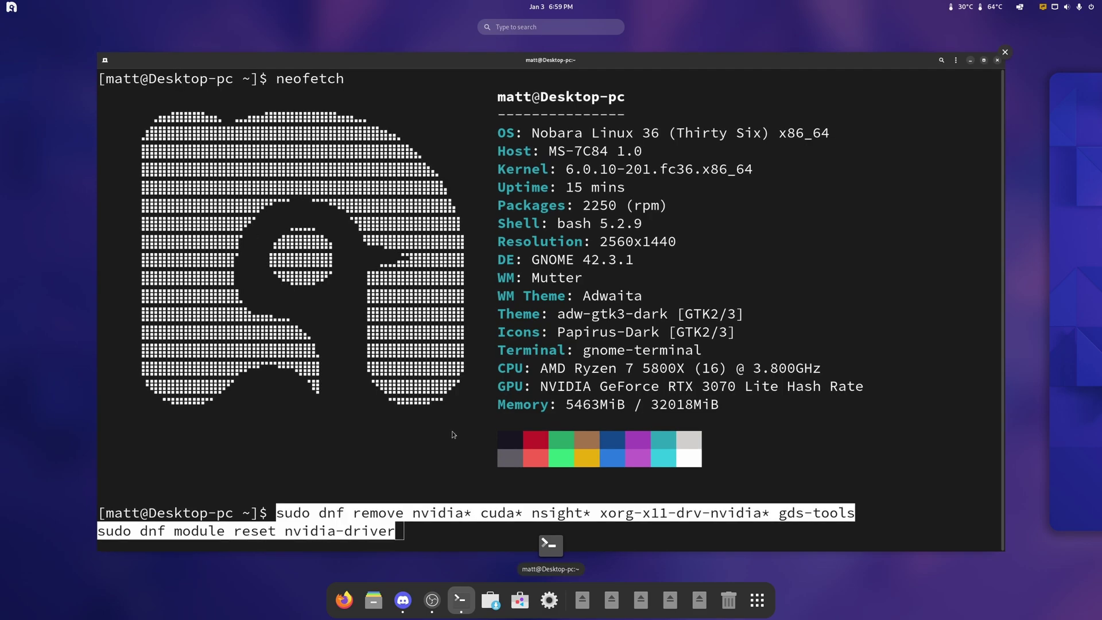
left_click(766, 600)
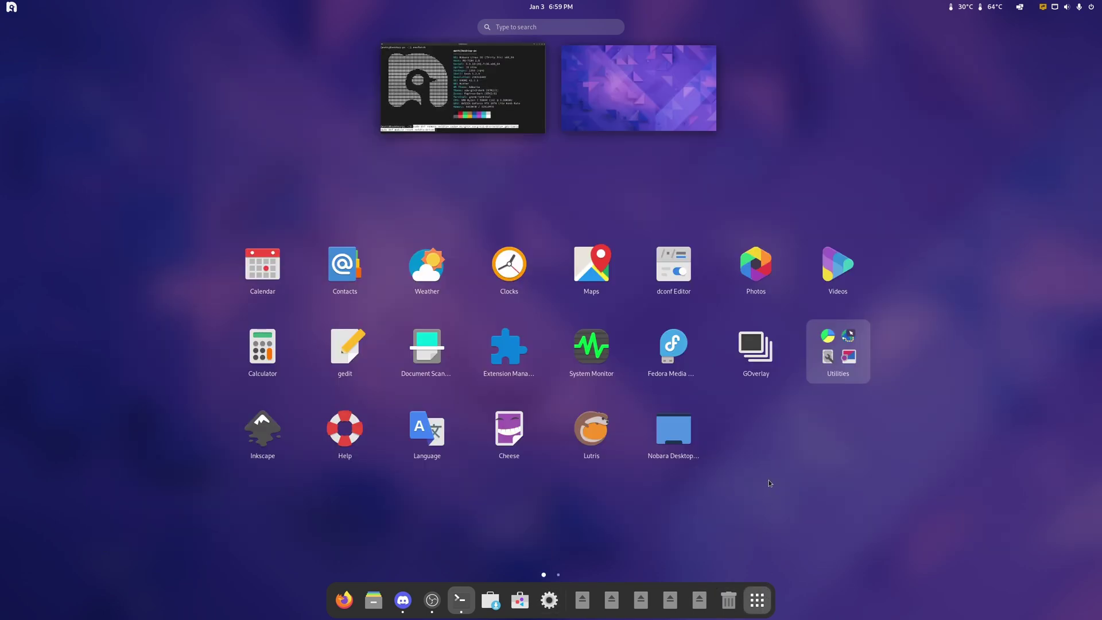
scroll(765, 479, "down", 1)
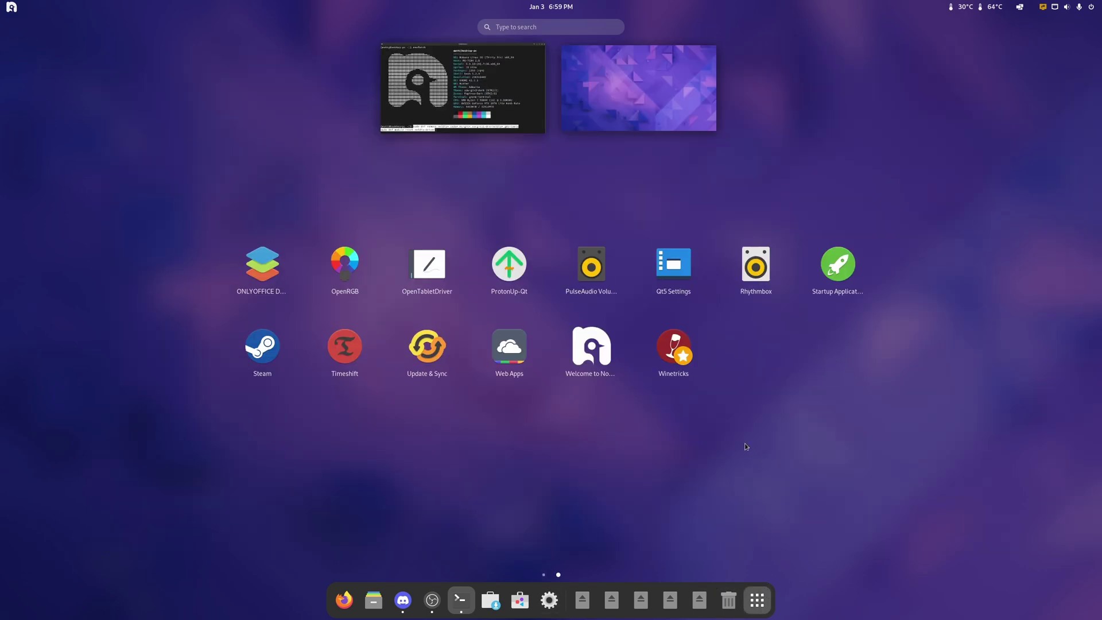
- Run Update & Sync with the user's password, then maximize and enlarge its update output
left_click(456, 364)
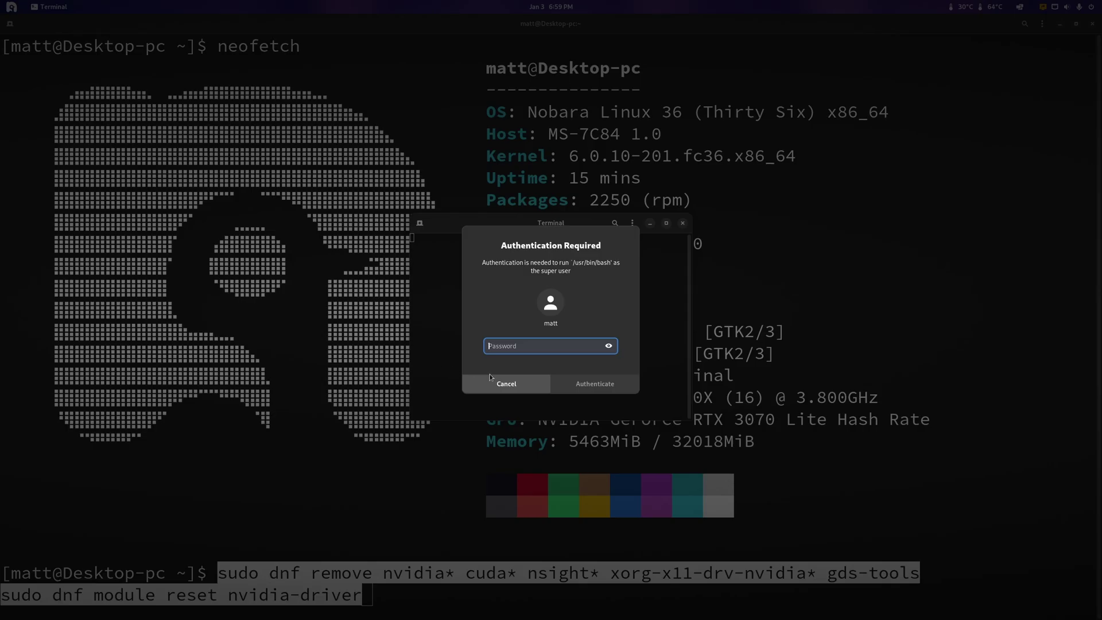
key("Return")
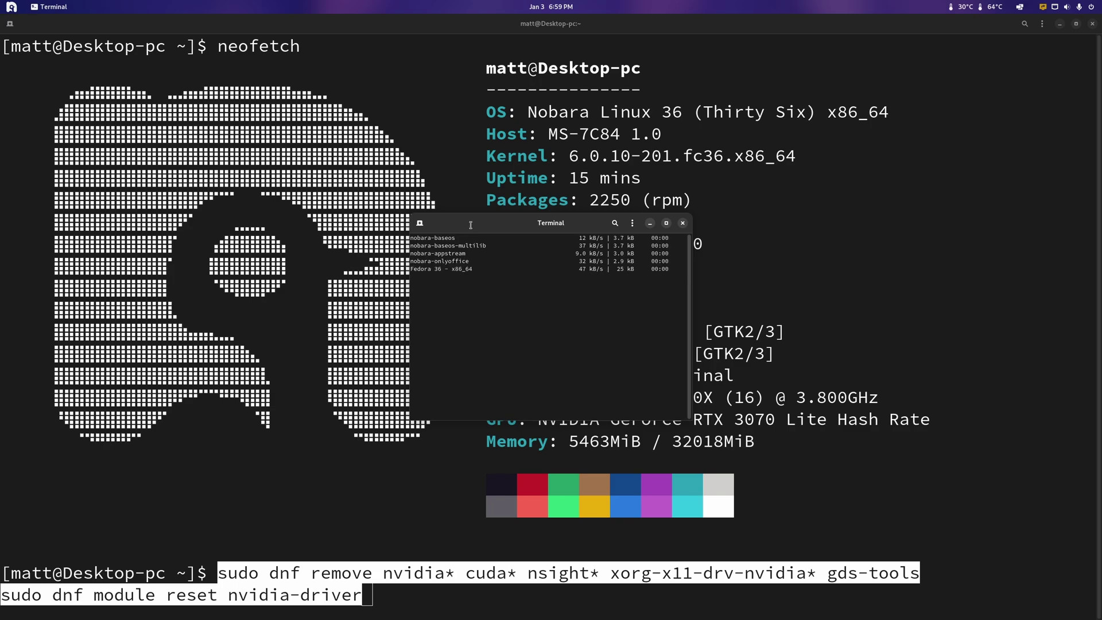
double_click(470, 225)
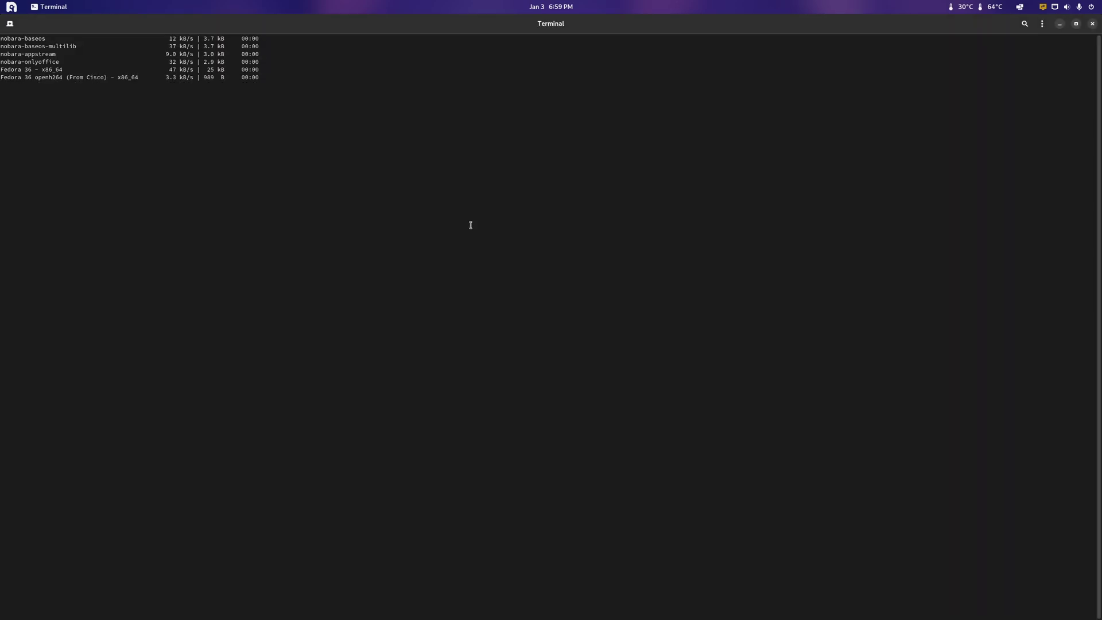
left_click(1040, 23)
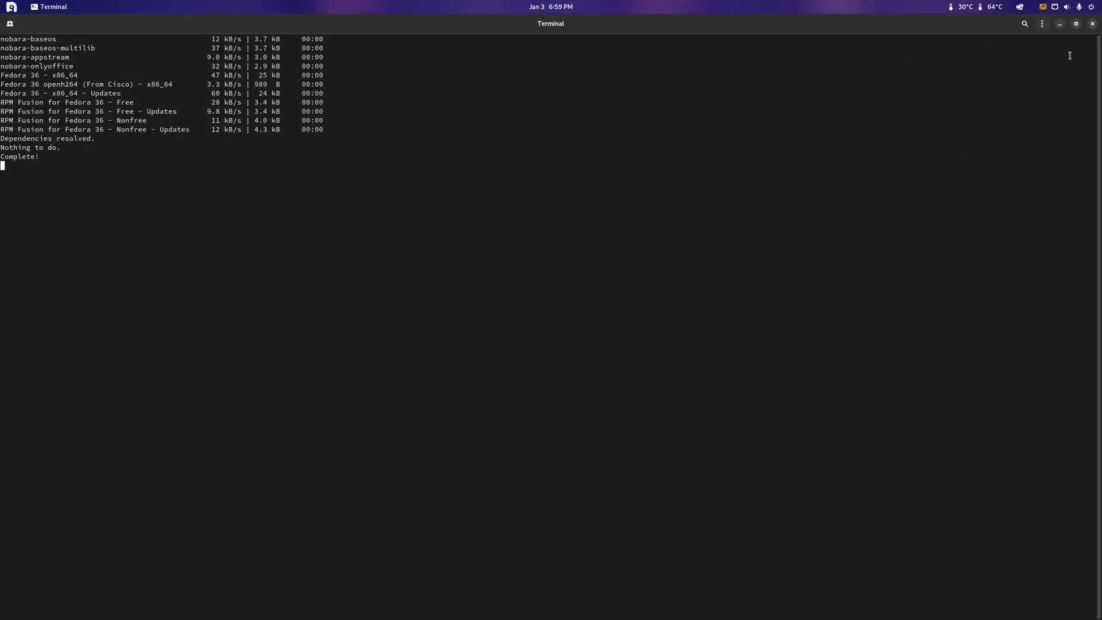
key("ctrl+plus")
key("ctrl+plus")
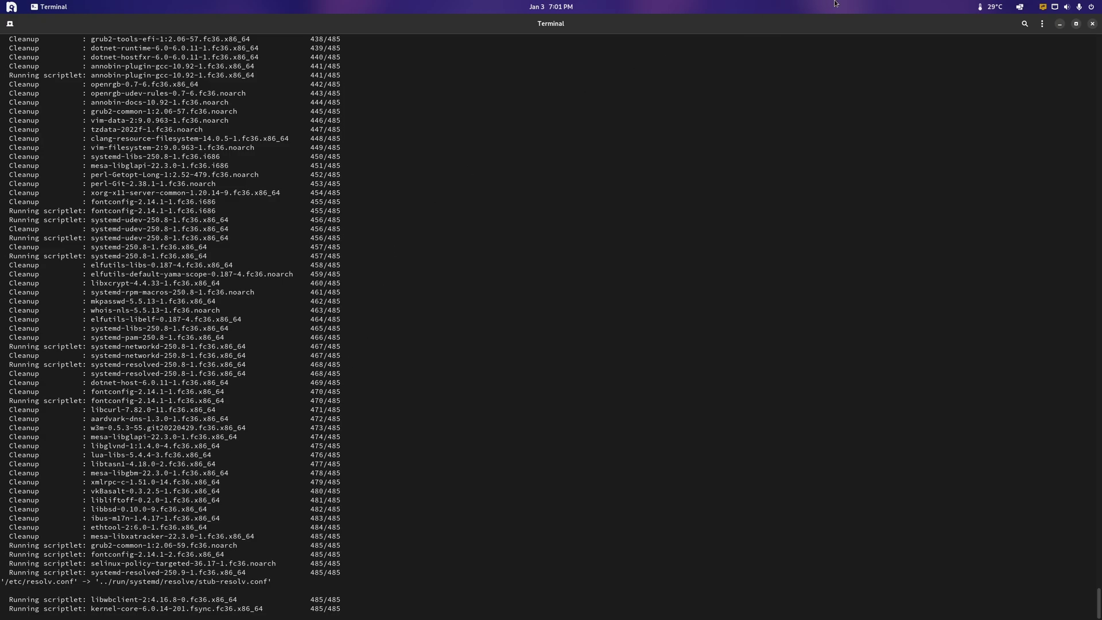
- Glance at the system status menu while the update finishes and recommends a reboot
left_click(1056, 6)
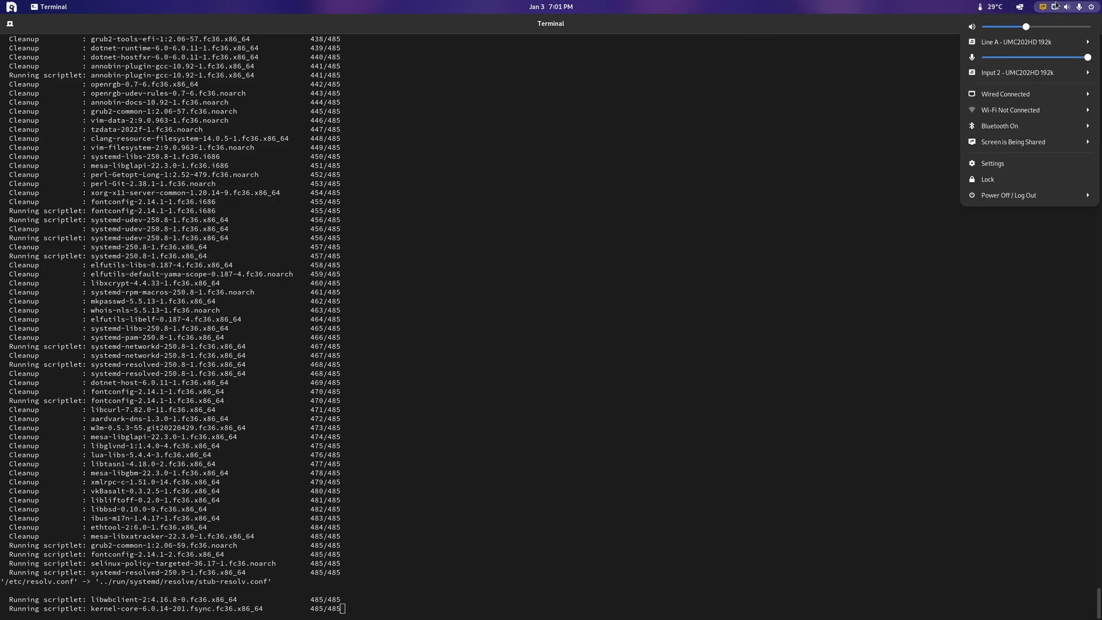
left_click(1056, 6)
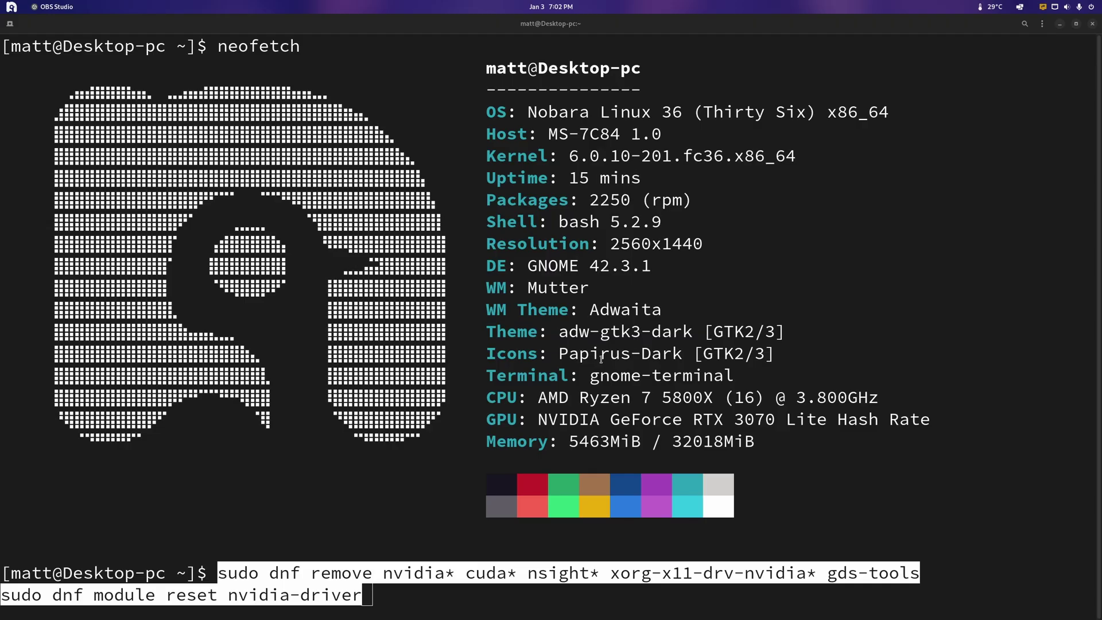
- Erase the pending NVIDIA removal commands and run clear for an empty prompt
left_click(601, 359)
key("BackSpace")
key("BackSpace")
key("BackSpace")
key("BackSpace")
key("BackSpace")
key("BackSpace")
key("BackSpace")
key("BackSpace")
key("BackSpace")
key("BackSpace")
key("BackSpace")
key("BackSpace")
key("BackSpace")
key("BackSpace")
key("BackSpace")
key("BackSpace")
key("BackSpace")
key("BackSpace")
key("BackSpace")
key("BackSpace")
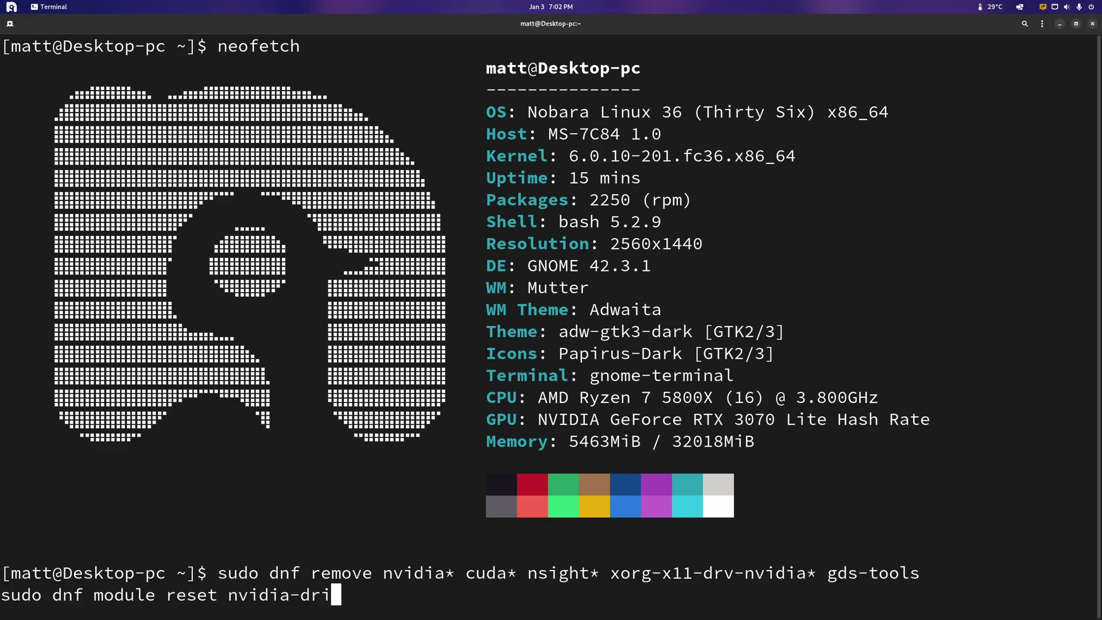
key("BackSpace")
key("BackSpace")
key("BackSpace")
key("BackSpace")
key("BackSpace")
key("BackSpace")
key("BackSpace")
key("BackSpace")
key("BackSpace")
key("BackSpace")
key("BackSpace")
key("BackSpace")
key("BackSpace")
key("BackSpace")
key("BackSpace")
key("BackSpace")
key("BackSpace")
key("BackSpace")
key("BackSpace")
key("BackSpace")
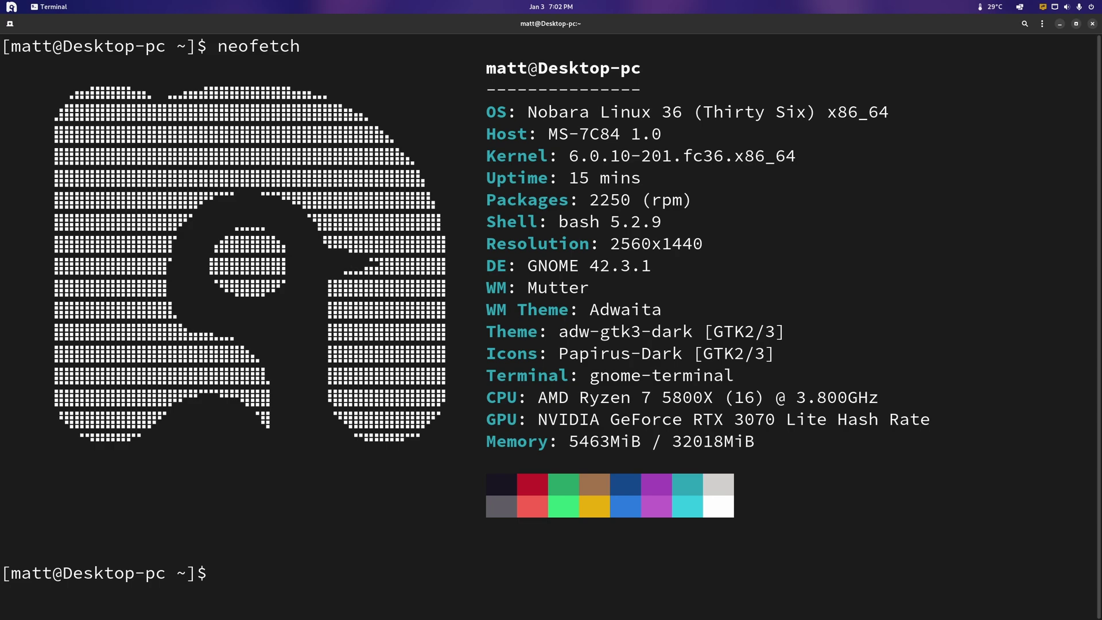
type("clea")
key("BackSpace")
key("BackSpace")
type("eAar")
key("Return")
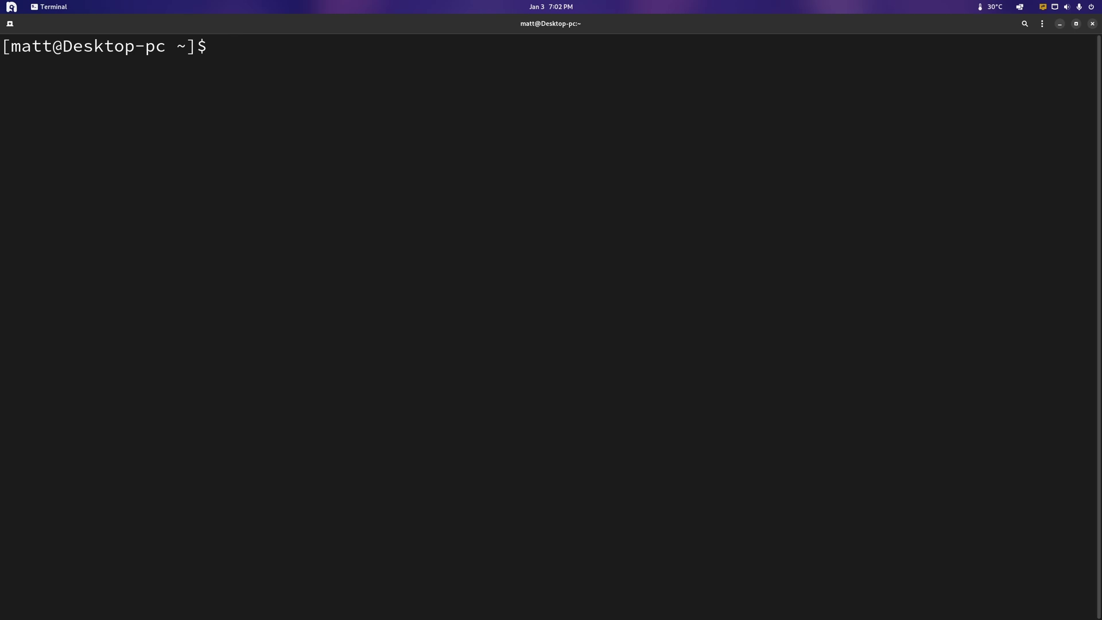
- Paste and run the three dnf system-upgrade commands, enter the sudo password, and answer y
key("alt+Tab")
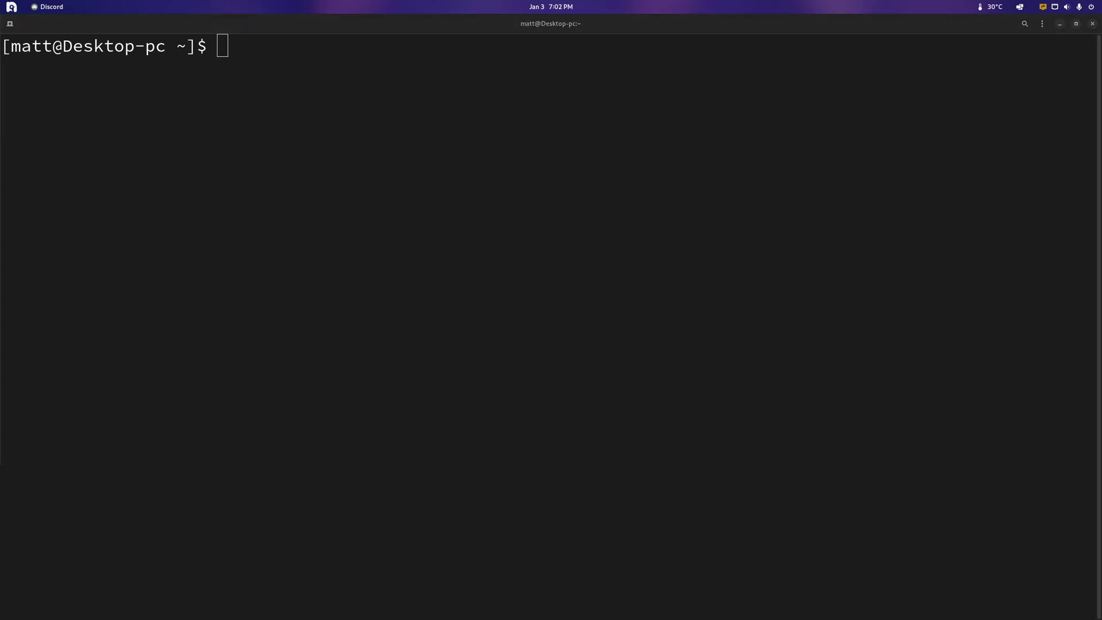
right_click(326, 255)
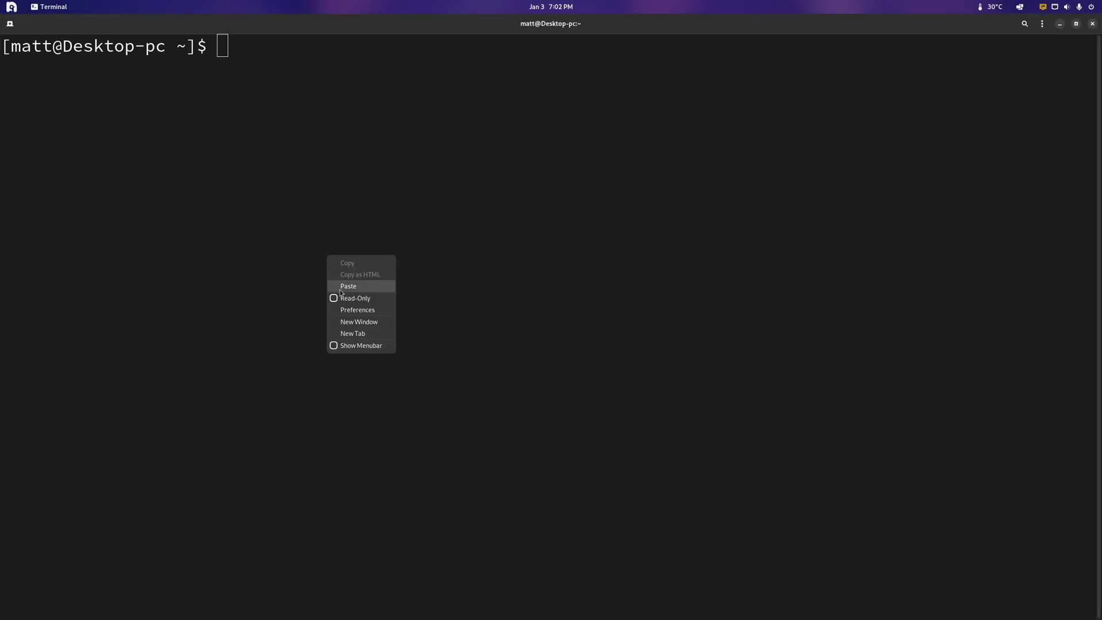
left_click(345, 287)
key("Return")
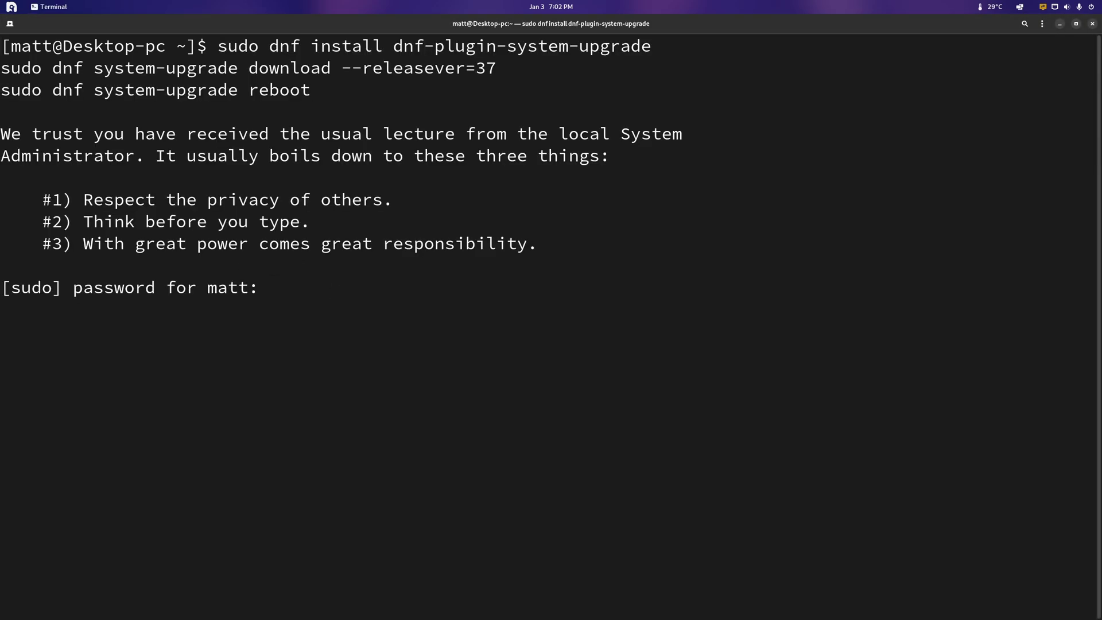
key("Return")
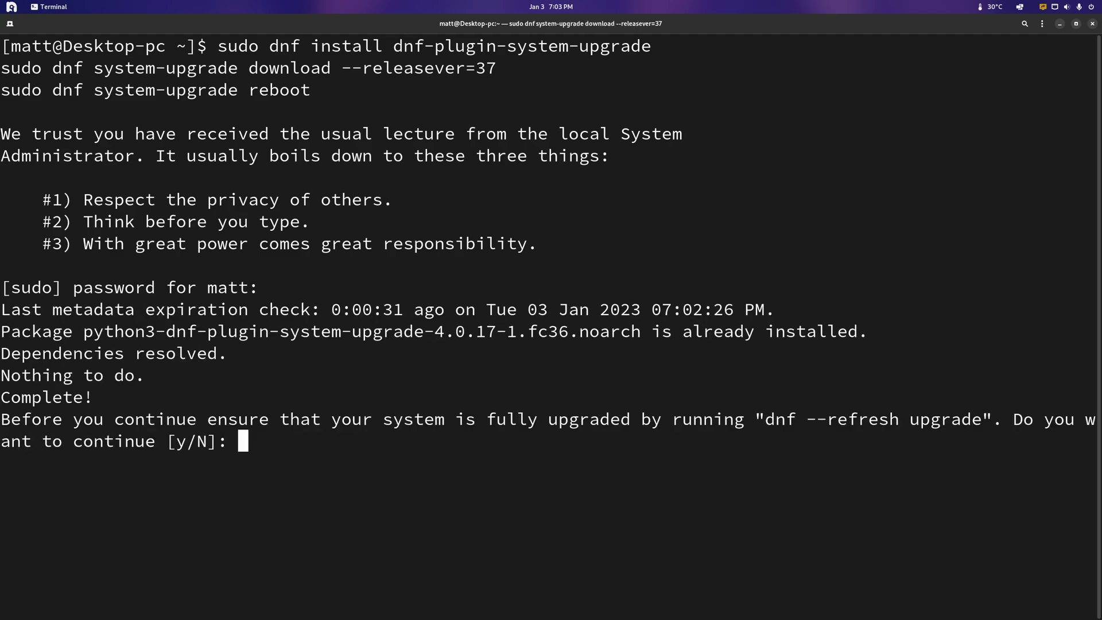
type("y")
key("Return")
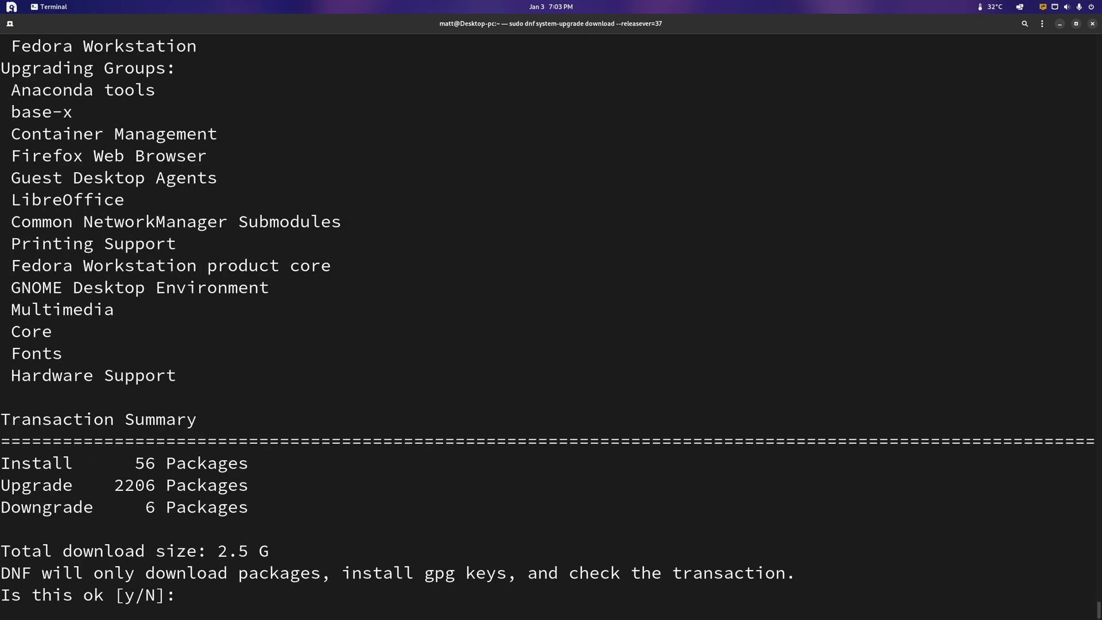
- Answer y to download the 2.5 G transaction of 2275 Fedora 37 packages
type("y")
key("Return")
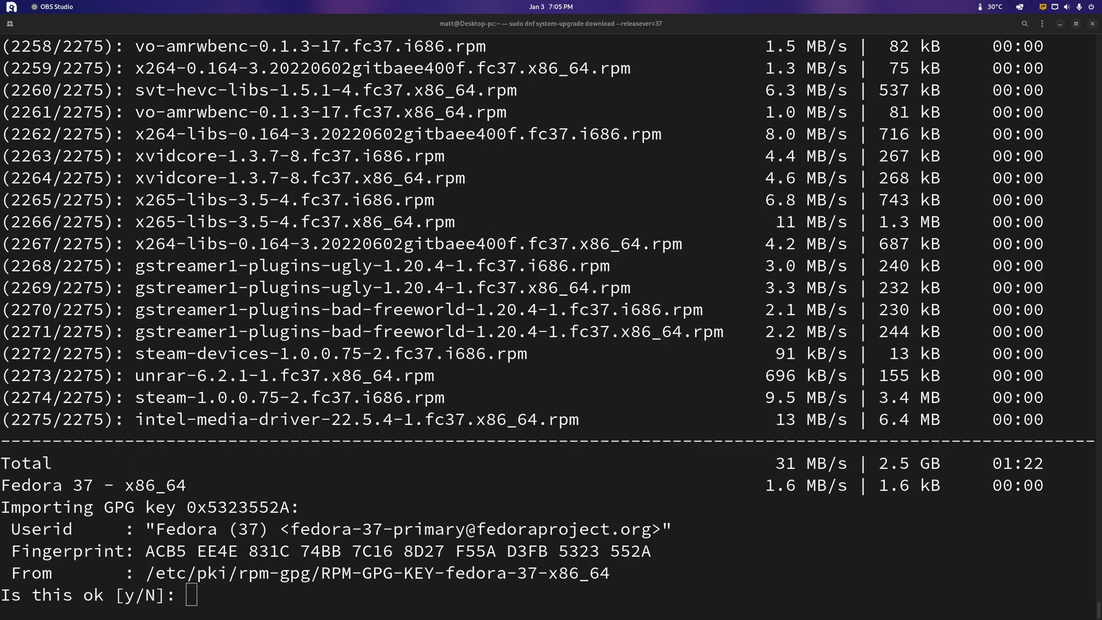
- Accept the Fedora 37, nobara-appstream, RPM Fusion Free and Nonfree GPG keys with y
left_click(613, 358)
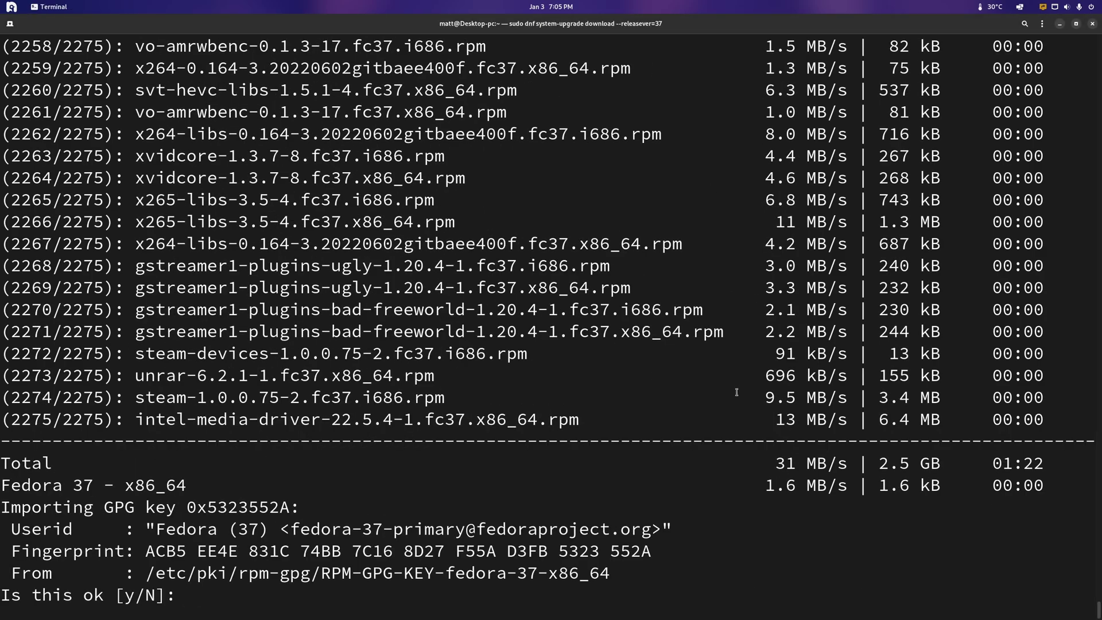
type("y")
key("Return")
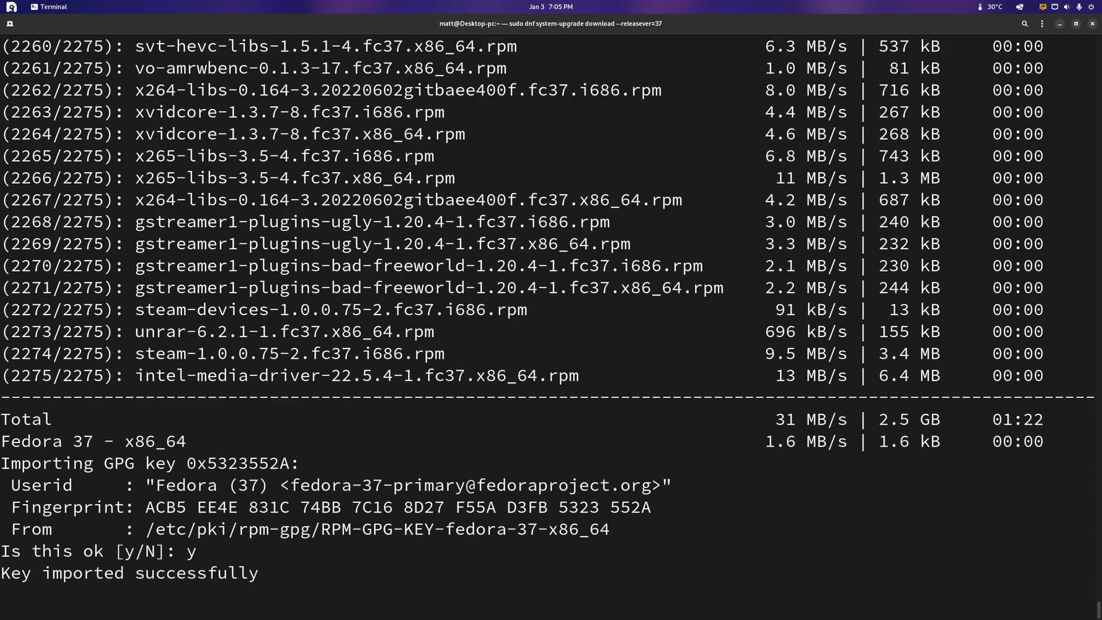
type("y")
key("Return")
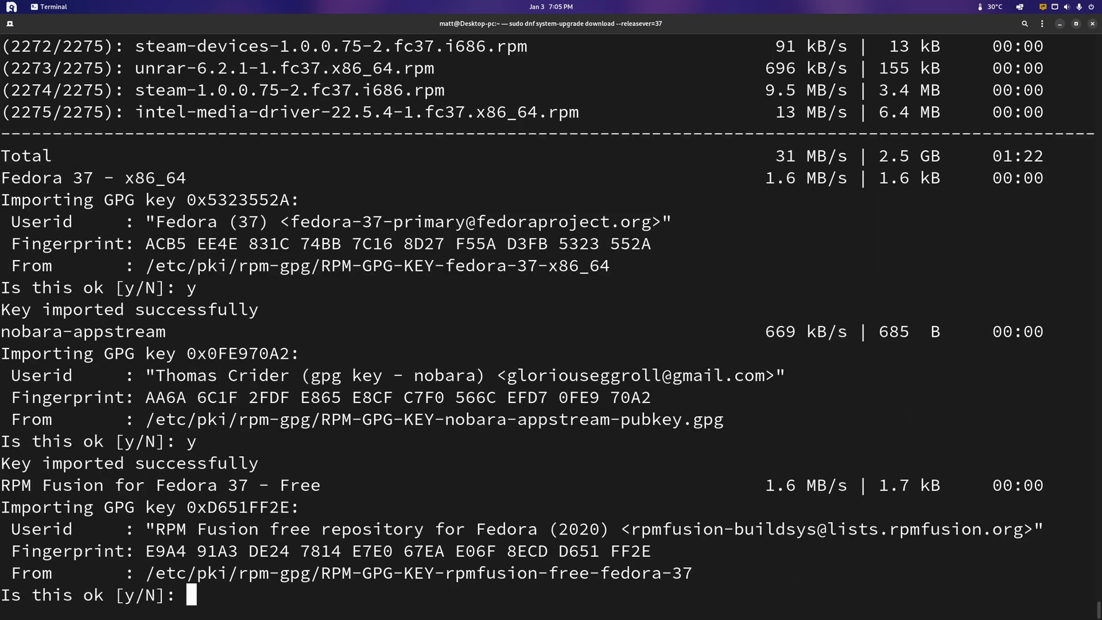
type("y")
key("Return")
type("y")
key("Return")
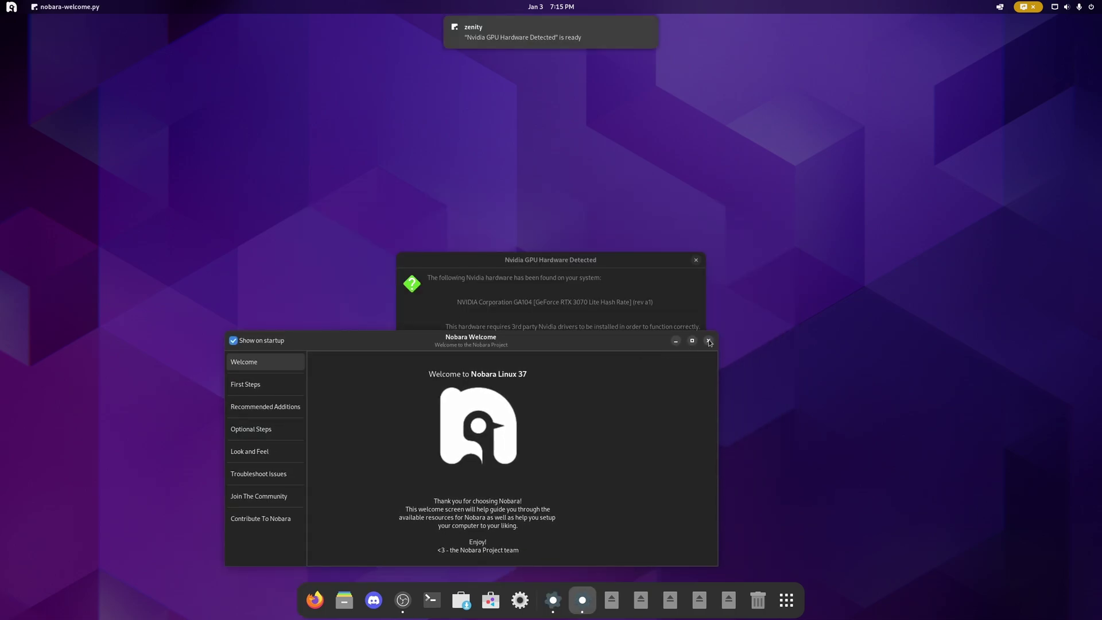
- Close Nobara Welcome and choose Yes to install Nvidia drivers for the RTX 3070
left_click(708, 340)
left_click(682, 371)
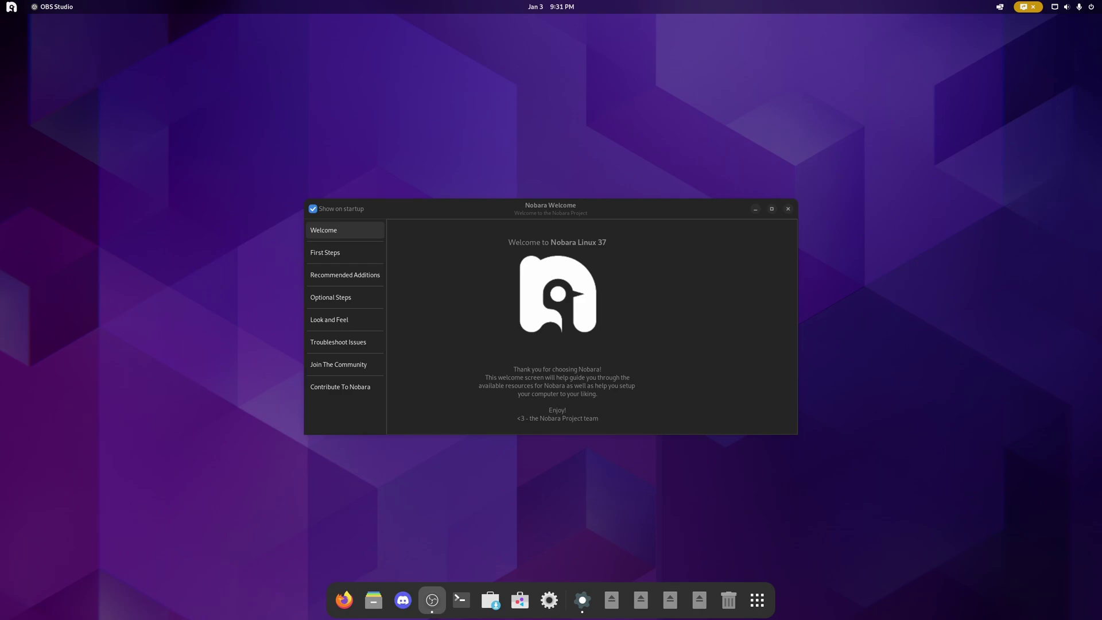
- In Display Settings, place display 1 to the left of display 2
right_click(505, 499)
left_click(561, 532)
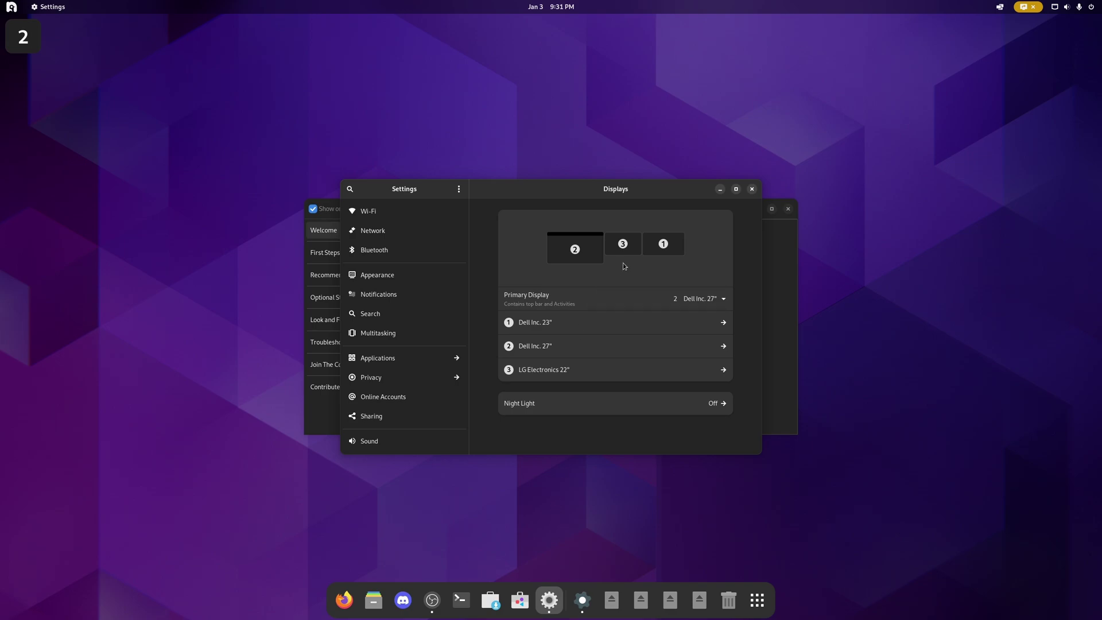
left_click_drag(660, 253, 521, 253)
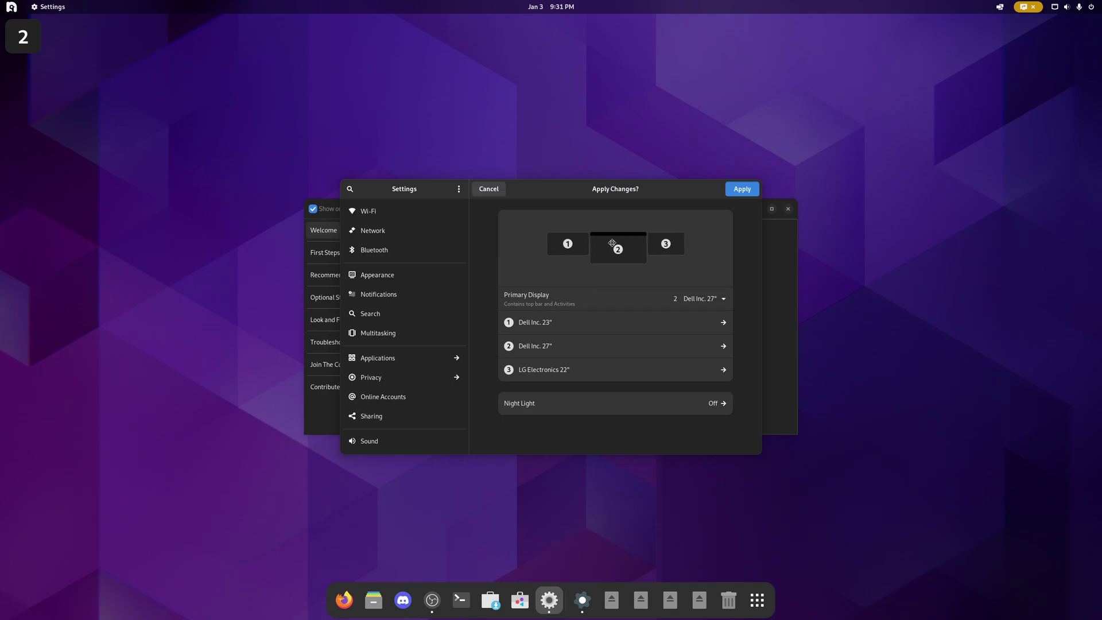
- Set the Dell 27" monitor's refresh rate to 165.08 Hz
left_click(653, 350)
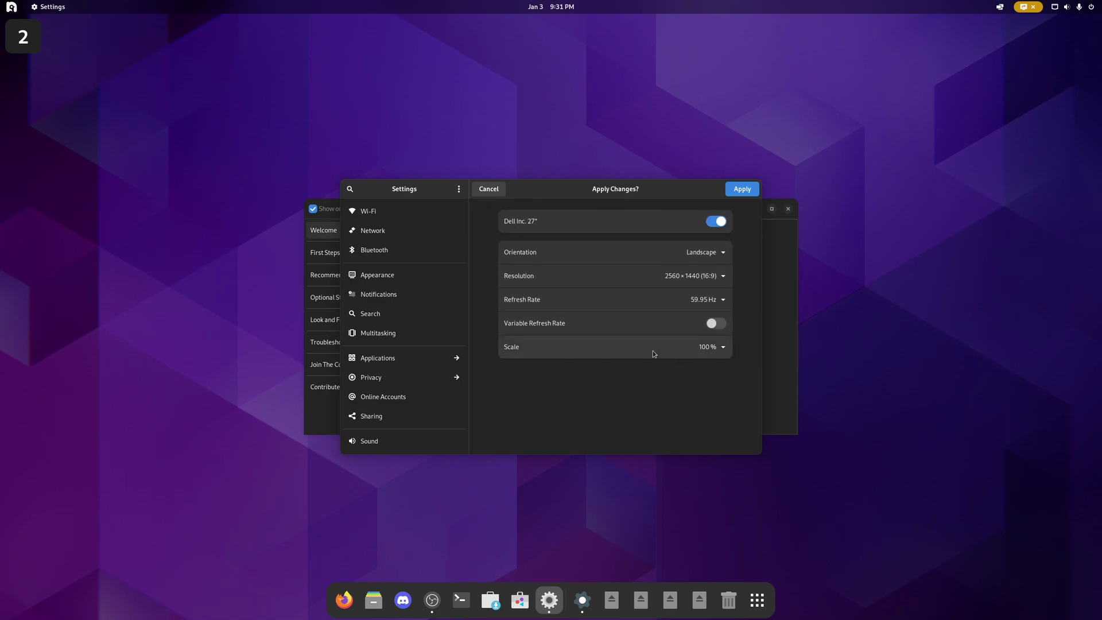
left_click(717, 304)
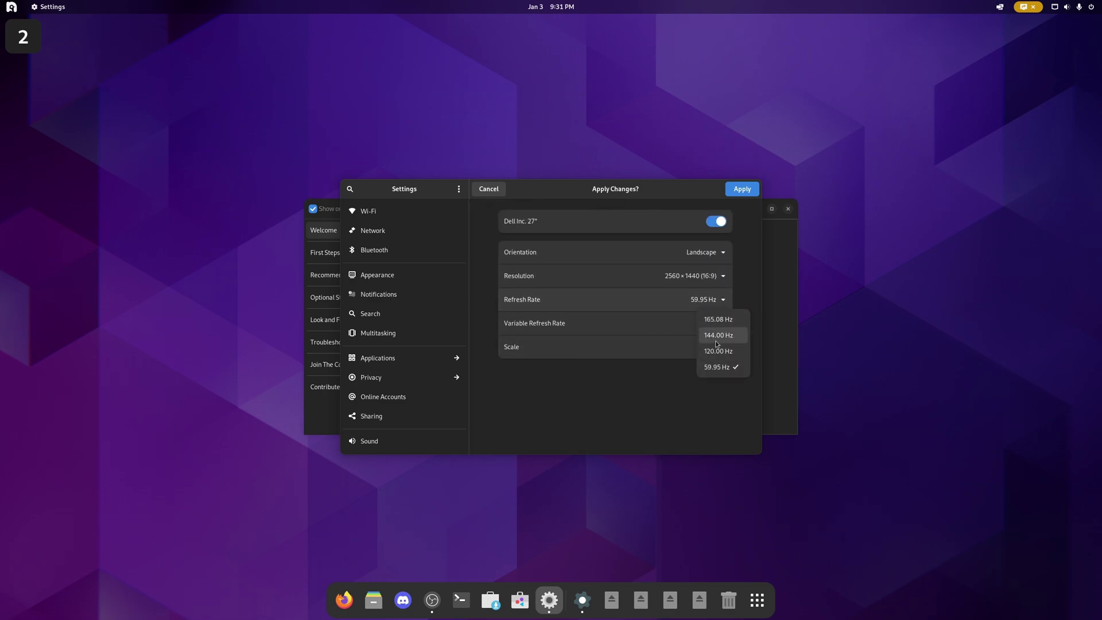
left_click(712, 321)
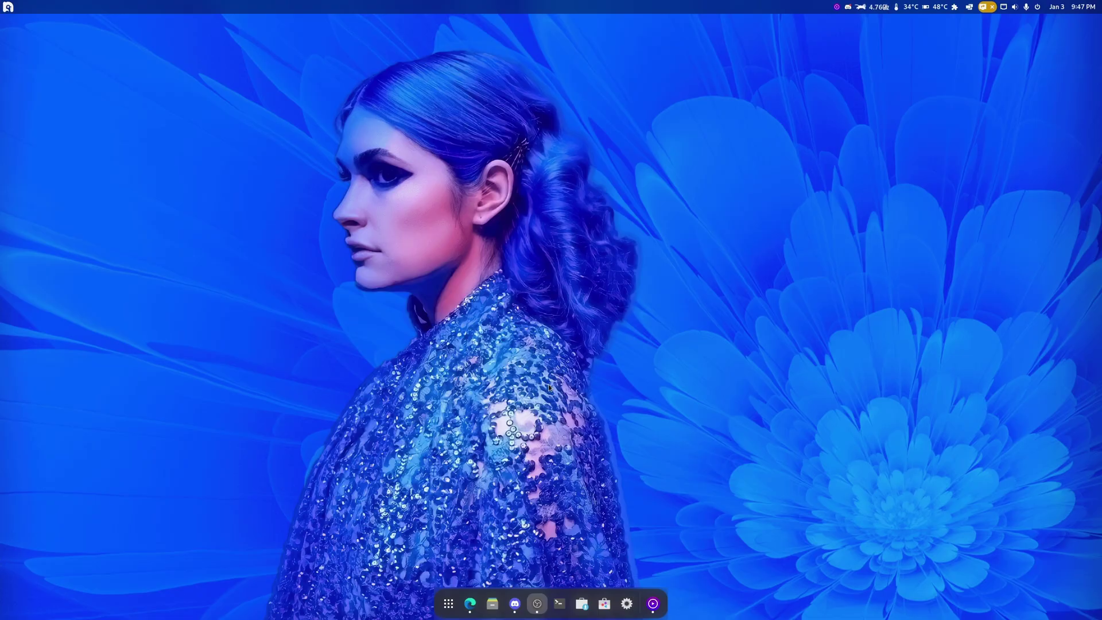
- Show the application grid, scroll to page 2, then return to page 1
left_click(448, 603)
scroll(648, 430, "down", 1)
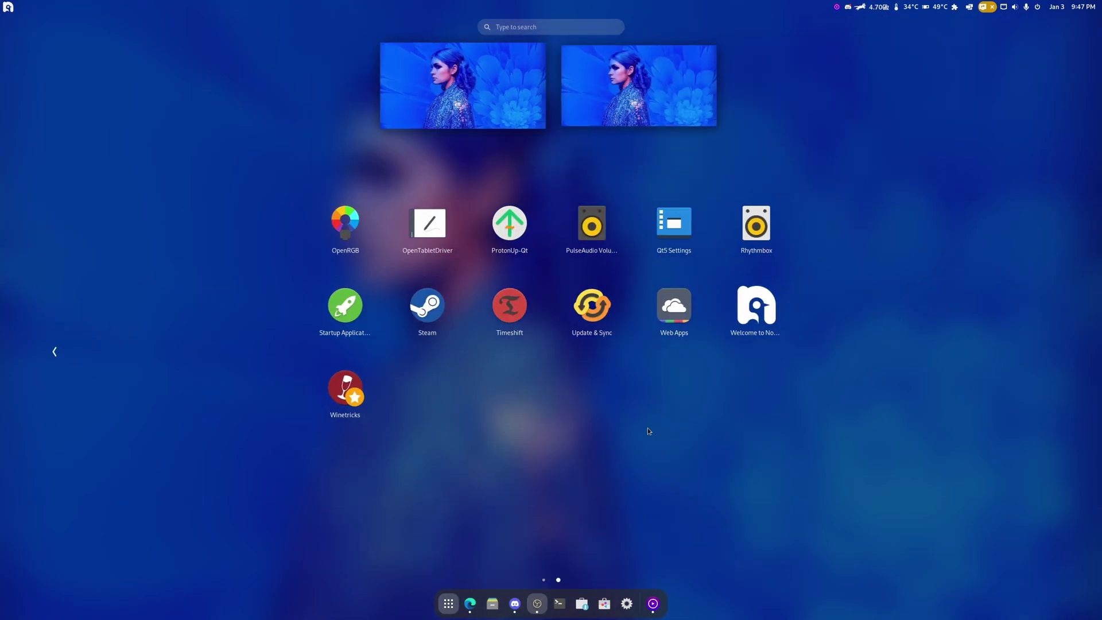
scroll(655, 429, "up", 1)
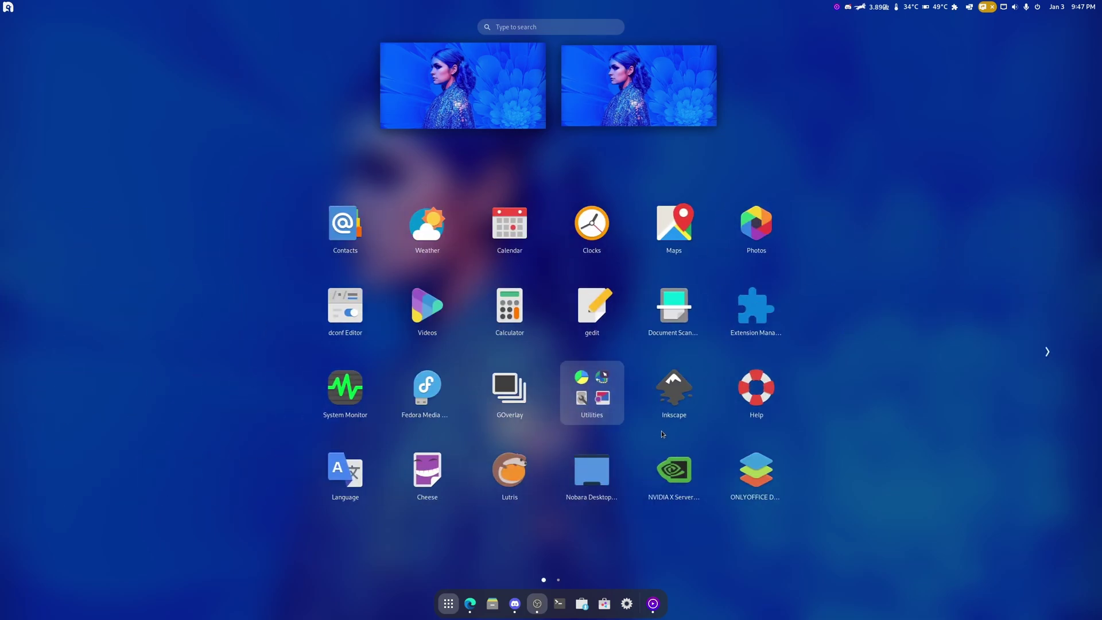
- Close the application grid to return to the desktop
left_click(514, 118)
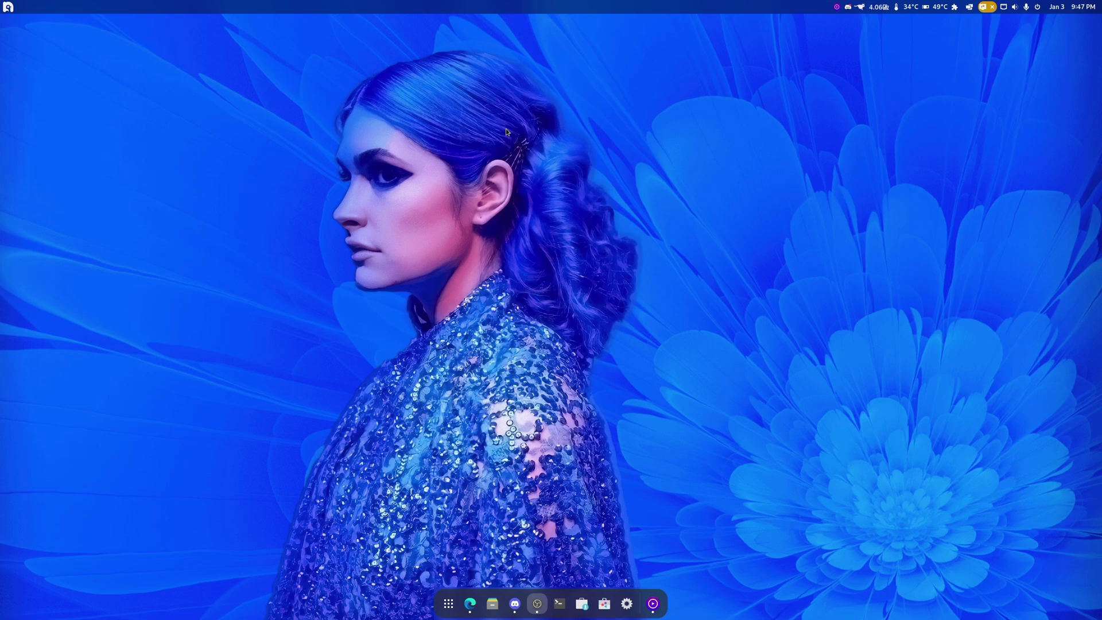
- Launch a terminal, maximise its window and zoom its text in several steps
left_click(559, 603)
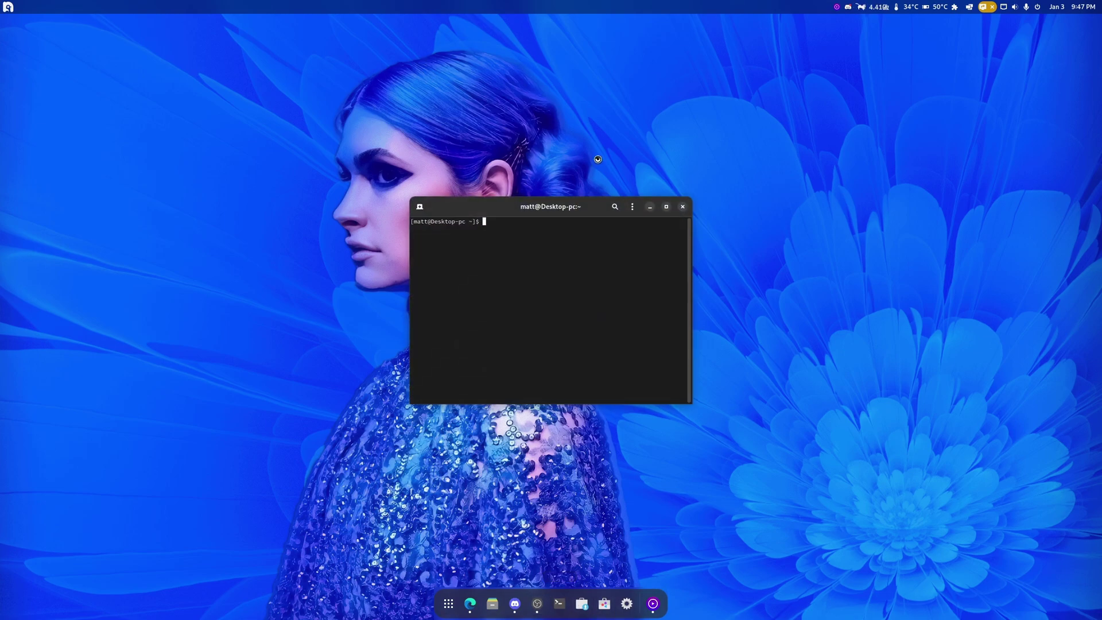
double_click(546, 213)
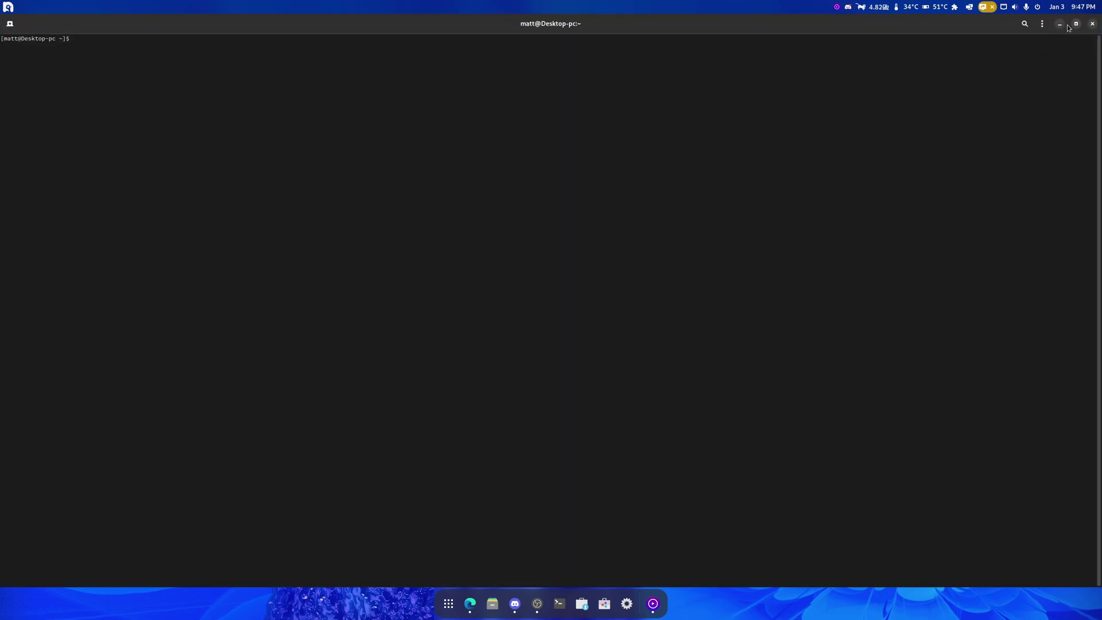
left_click(1042, 23)
left_click(1042, 23)
left_click(1041, 24)
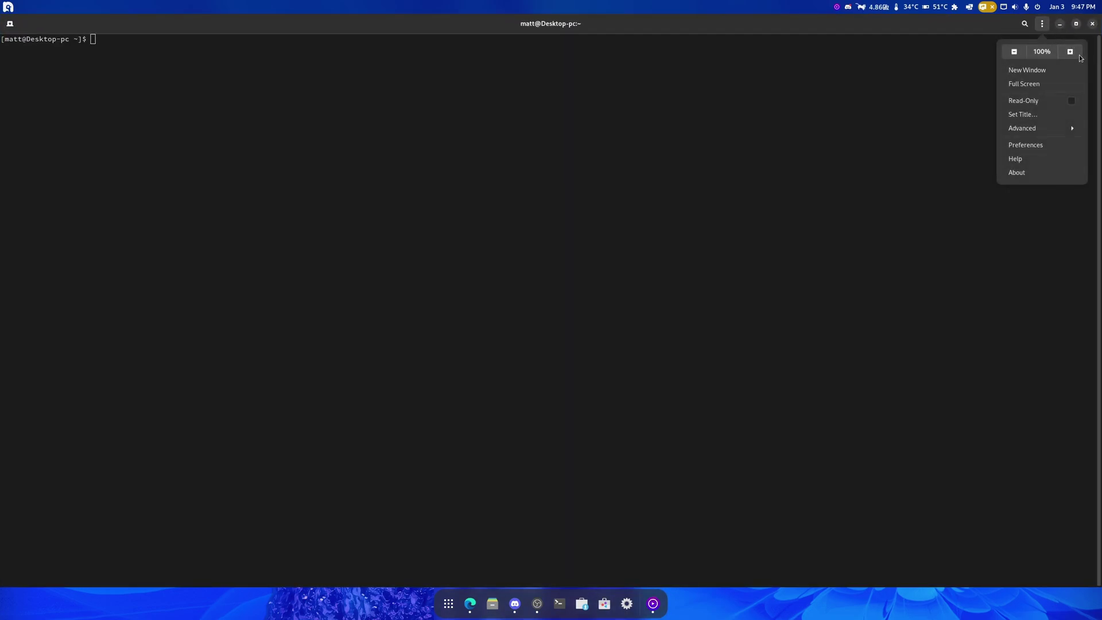
left_click(1073, 54)
left_click(1069, 52)
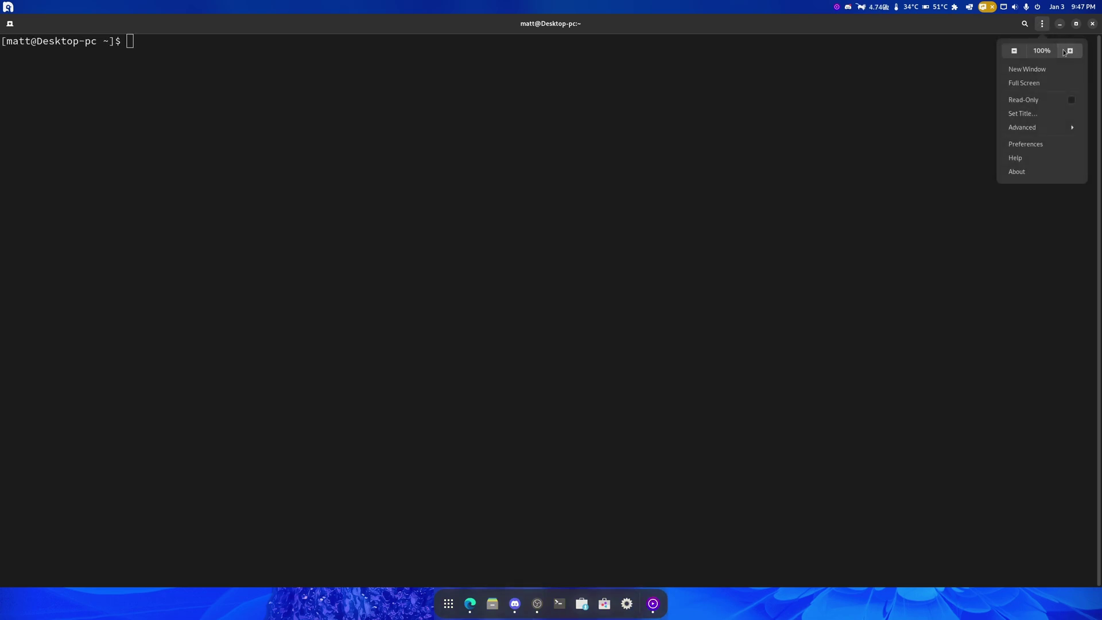
left_click(1069, 52)
- Replace the mistyped 'nwe' with neofetch and run it at the prompt
type("nwe")
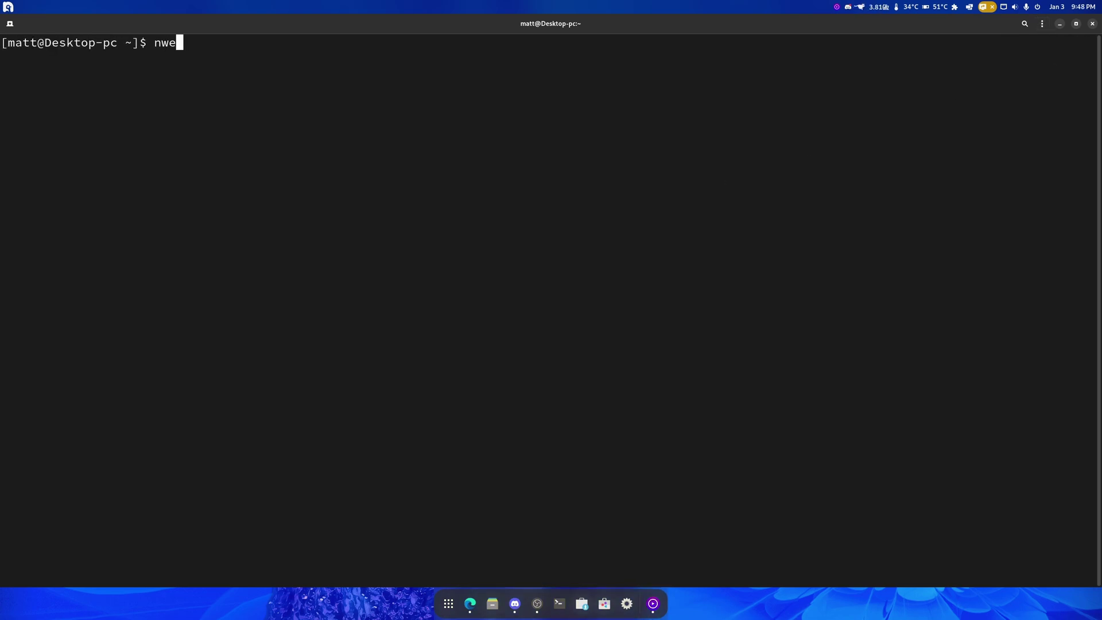
key("BackSpace")
key("BackSpace")
key("BackSpace")
type("neofetch")
key("Return")
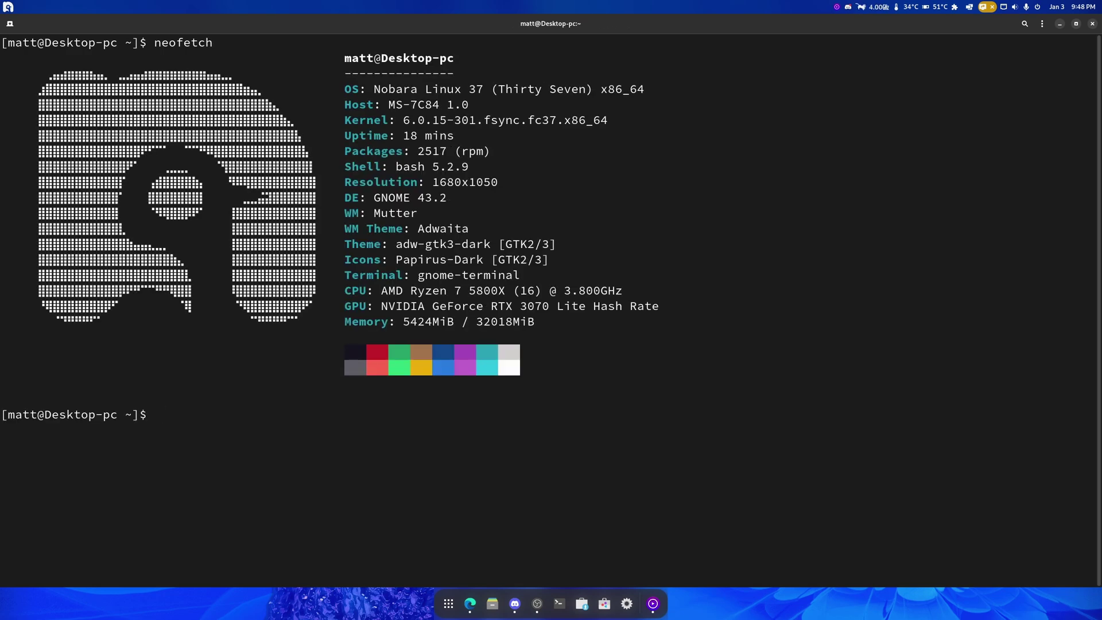